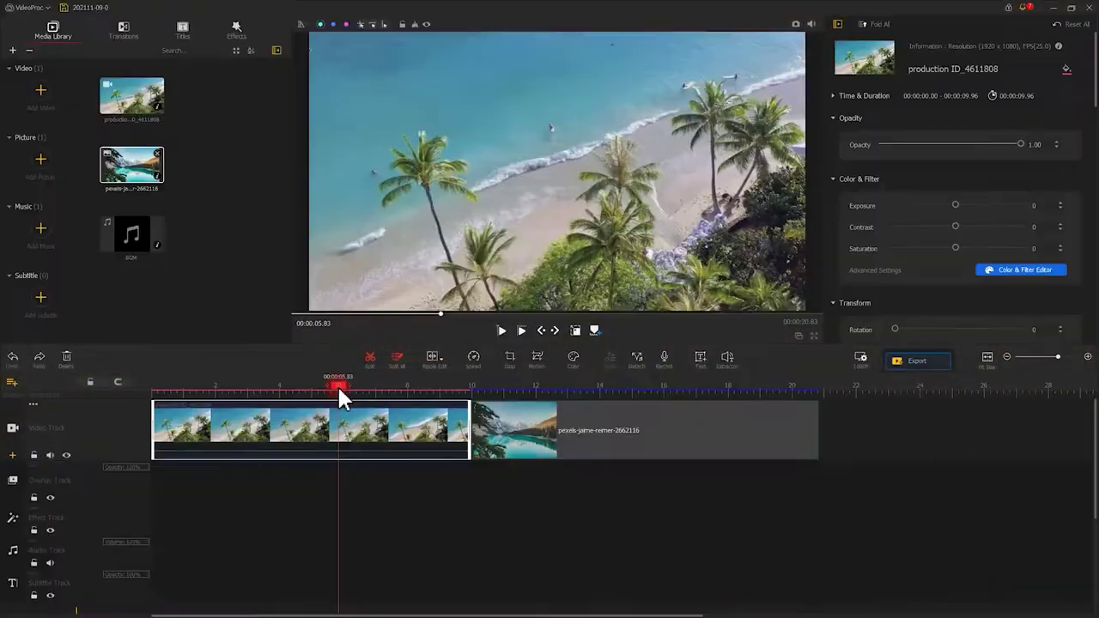
Preview the split, split-all, undo, redo, cut and paste shortcuts on the timeline clips.
{"action": "key", "text": "ctrl+b"}
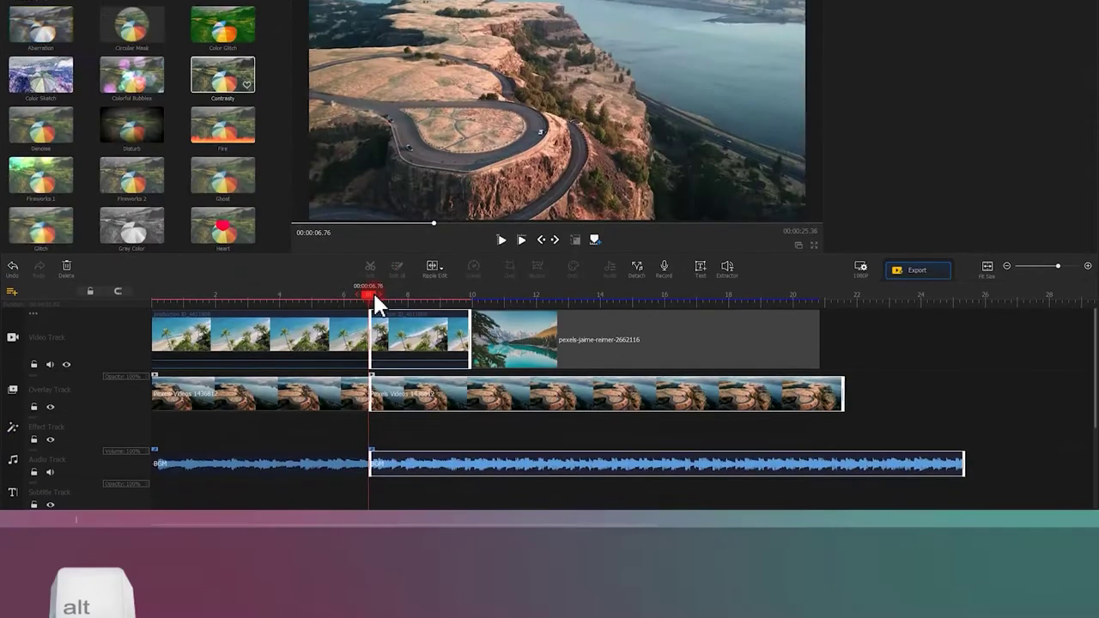
{"action": "key", "text": "ctrl+alt+b"}
{"action": "key", "text": "ctrl+z"}
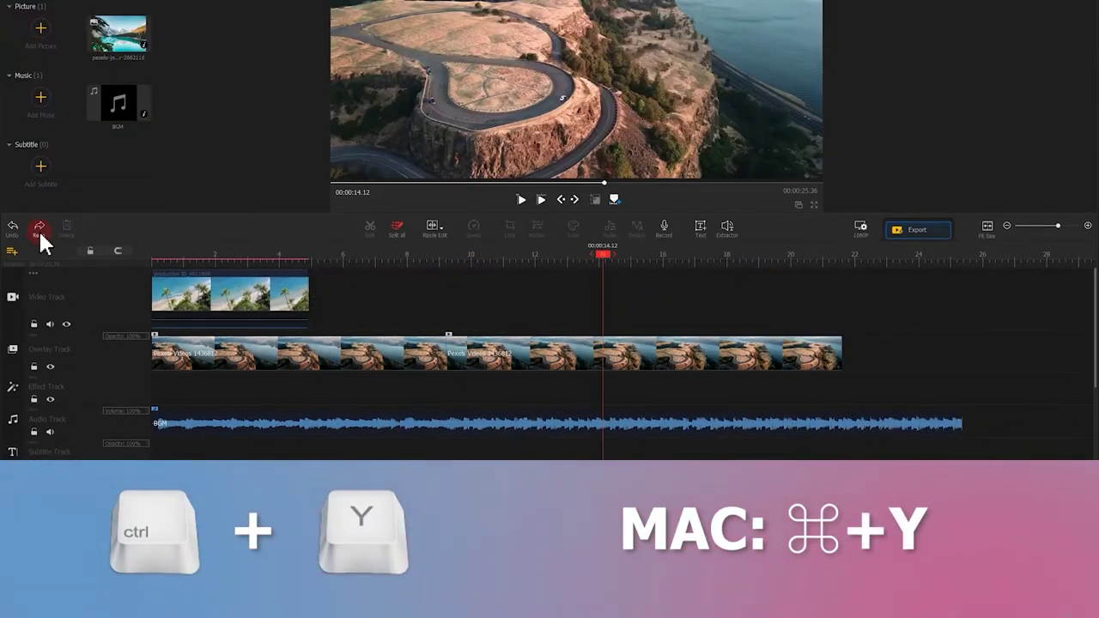
{"action": "key", "text": "ctrl+y"}
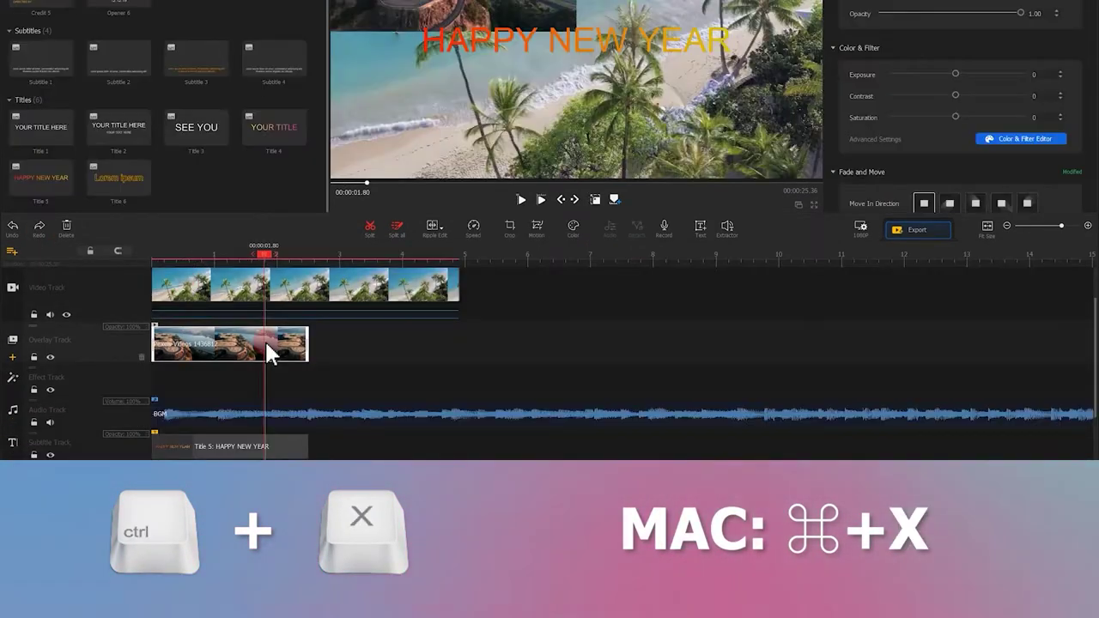
{"action": "key", "text": "ctrl+x"}
{"action": "key", "text": "ctrl+v"}
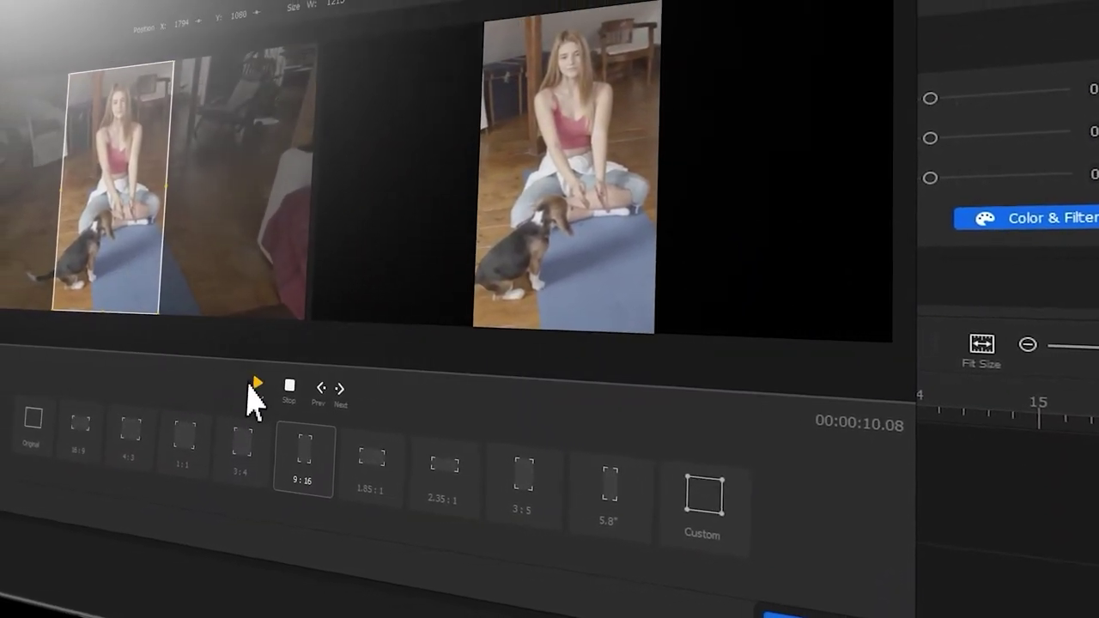
Crop the clip to 16:9, tightening the frame around the wave and surfer.
{"action": "left_click", "coordinate": [250, 386]}
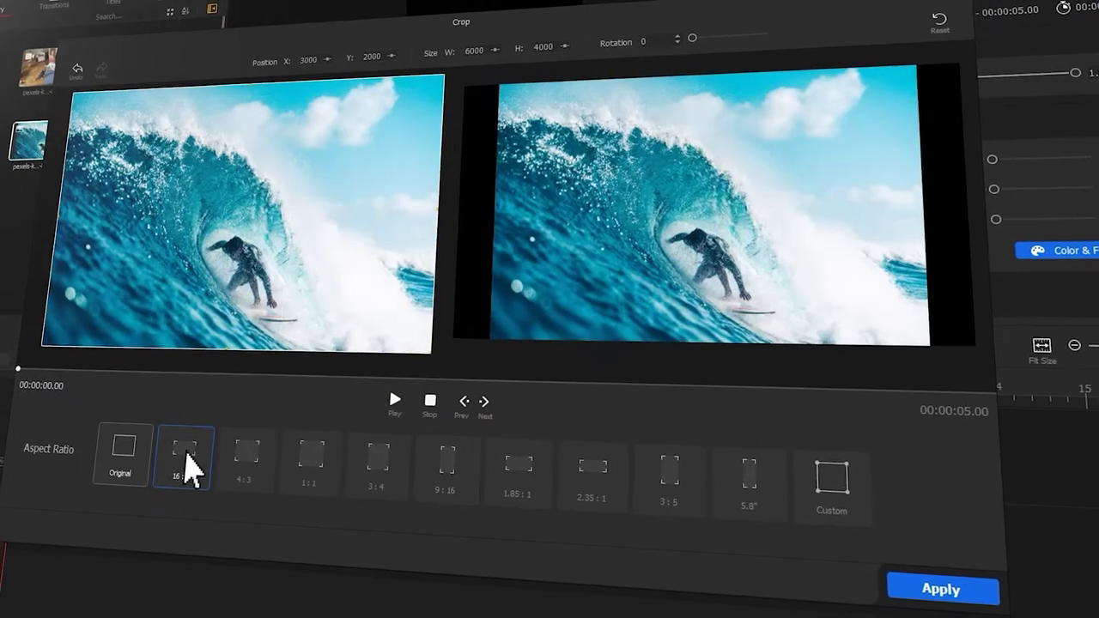
{"action": "left_click", "coordinate": [184, 451]}
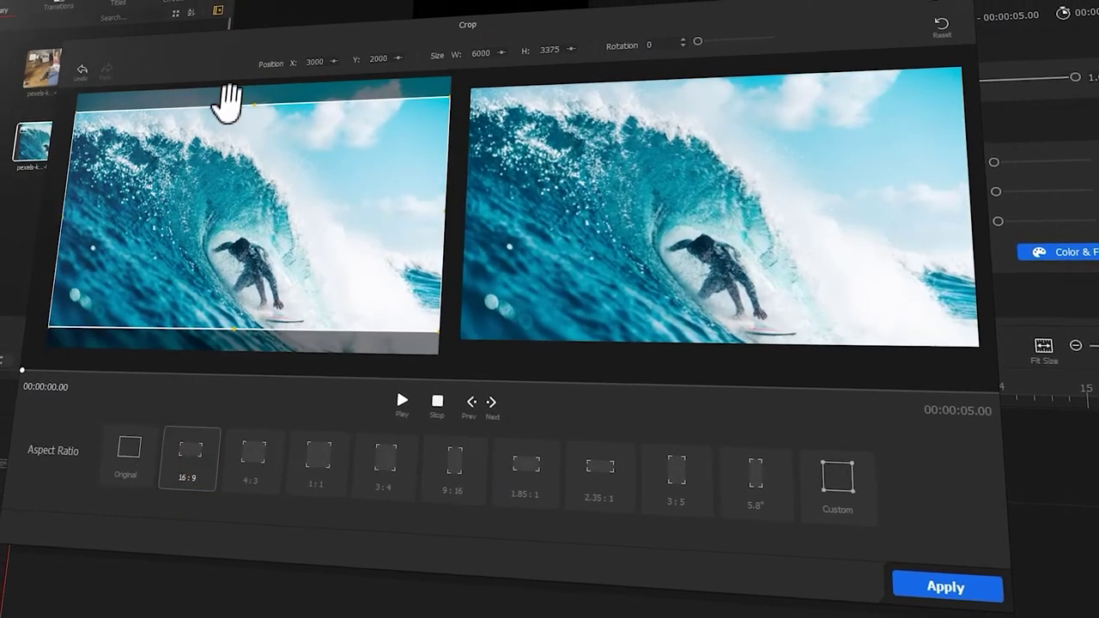
{"action": "left_click_drag", "start_coordinate": [228, 101], "coordinate": [407, 206]}
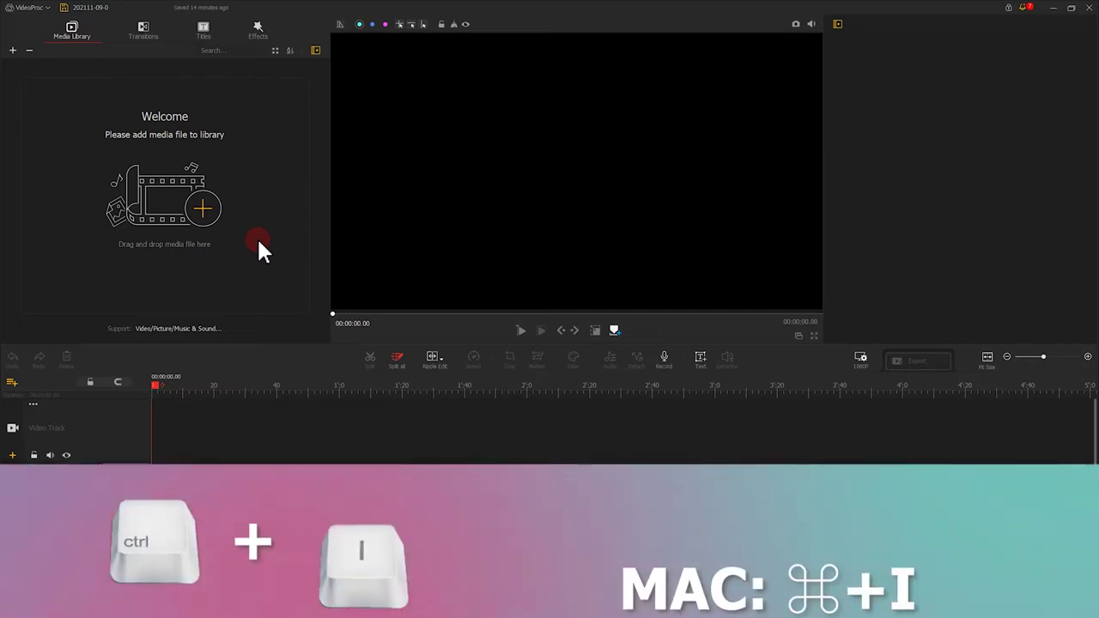
Import the production ID video, the BGM music file and the lake picture one after another.
{"action": "key", "text": "ctrl+i"}
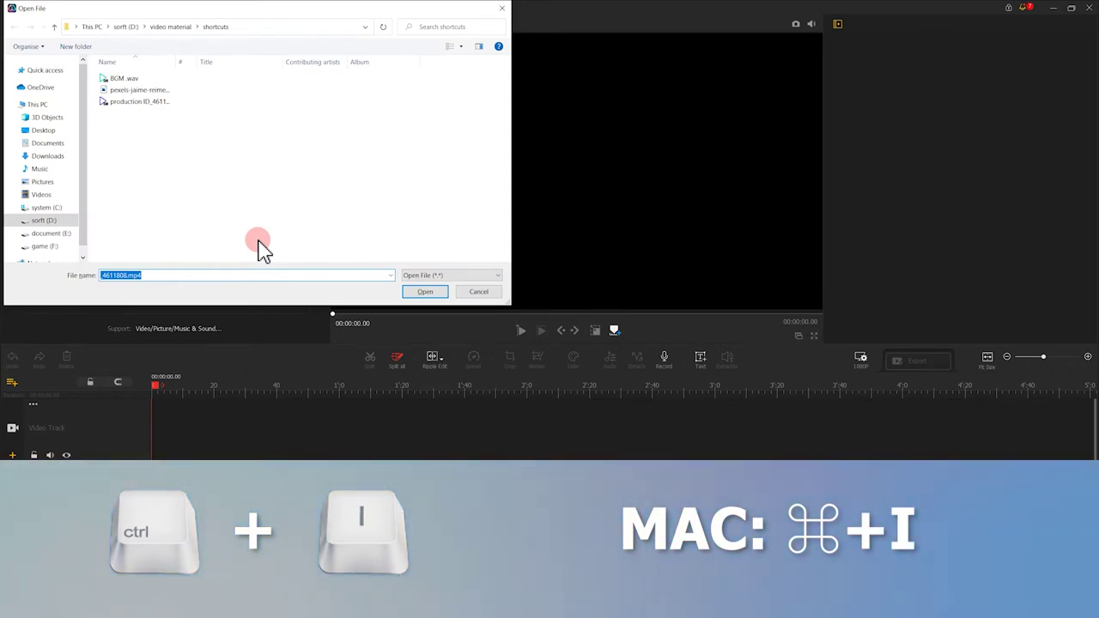
{"action": "double_click", "coordinate": [162, 101]}
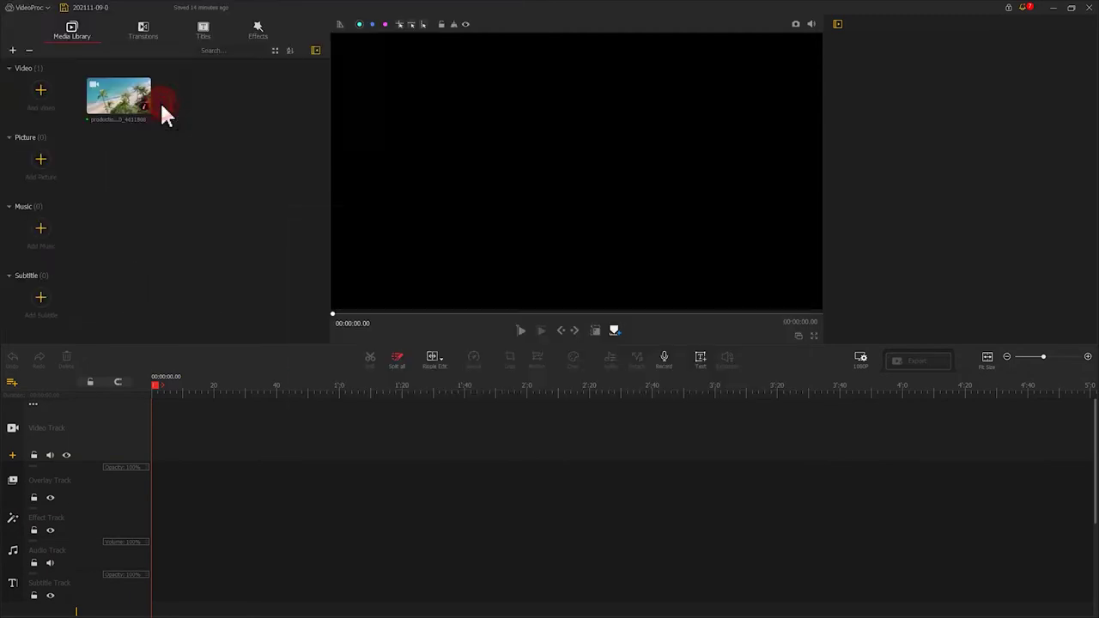
{"action": "key", "text": "ctrl+i"}
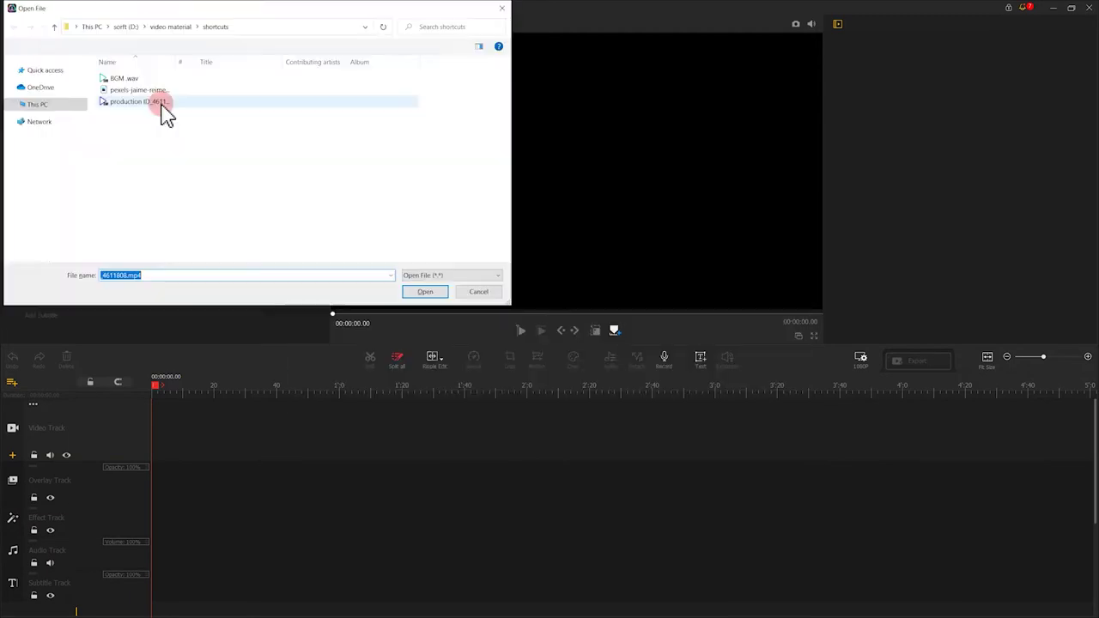
{"action": "double_click", "coordinate": [146, 87]}
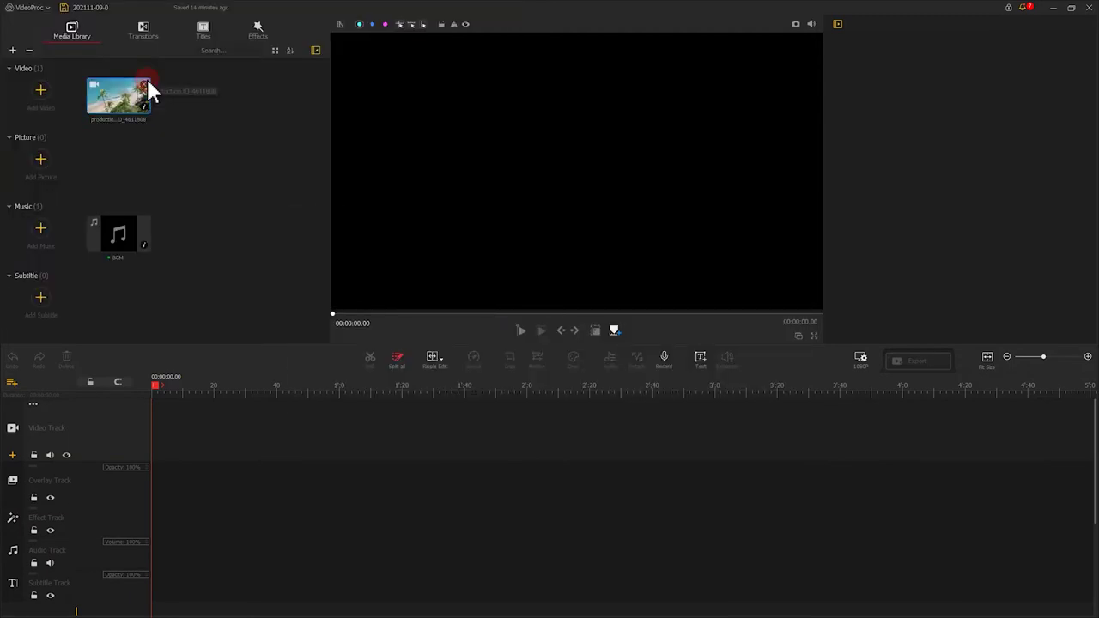
{"action": "key", "text": "ctrl+i"}
{"action": "double_click", "coordinate": [141, 80]}
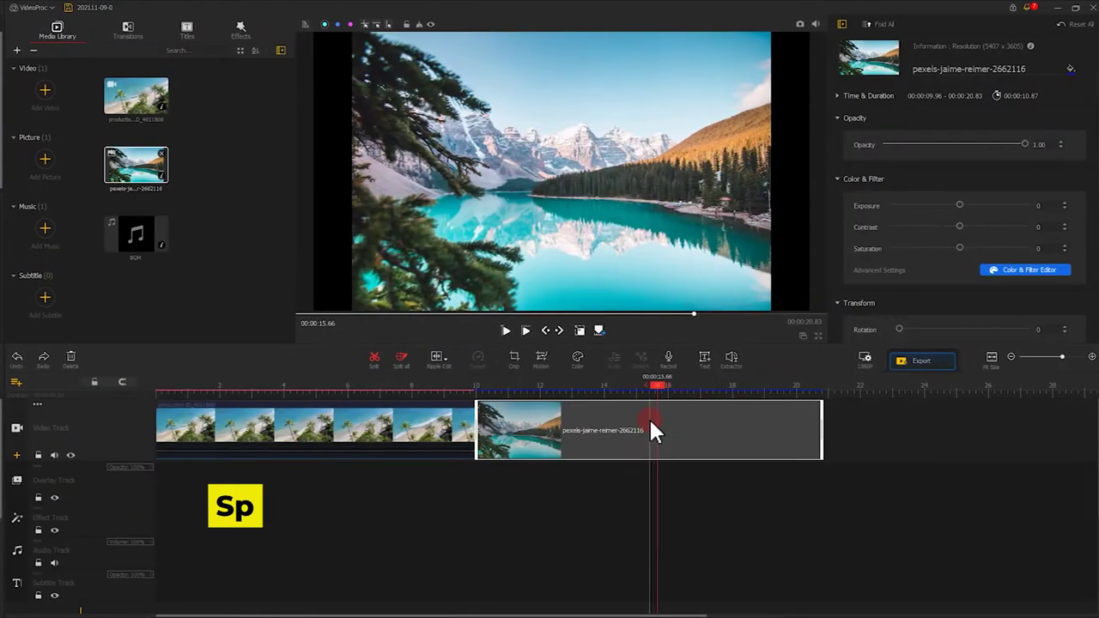
Split the selected production ID clip at 00:05.83 with Ctrl+B.
{"action": "left_click", "coordinate": [195, 431]}
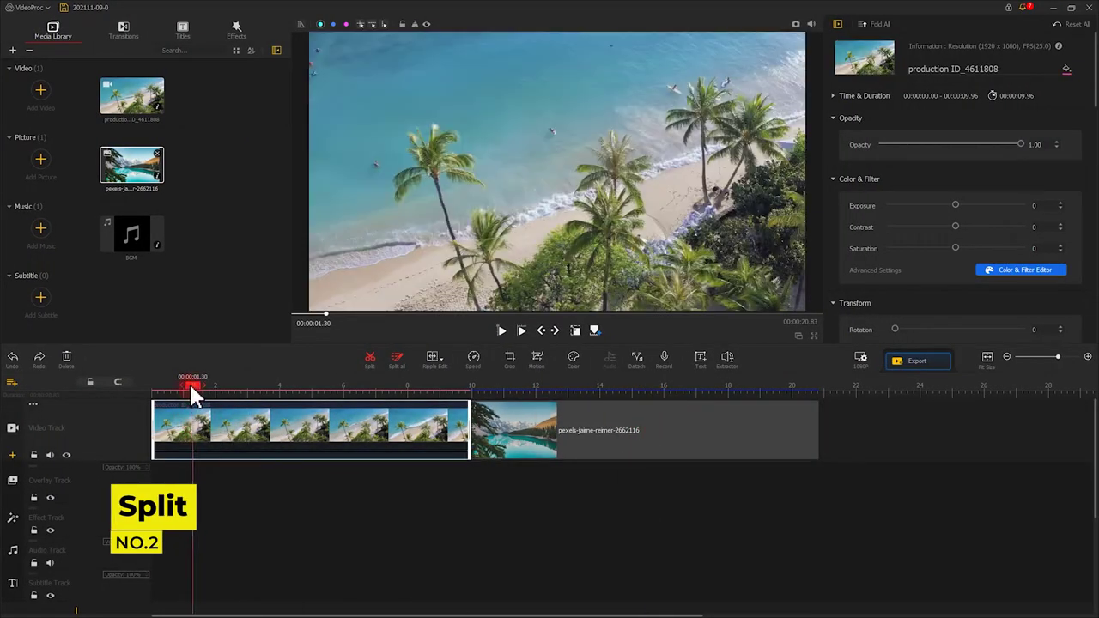
{"action": "left_click_drag", "start_coordinate": [193, 388], "coordinate": [338, 390]}
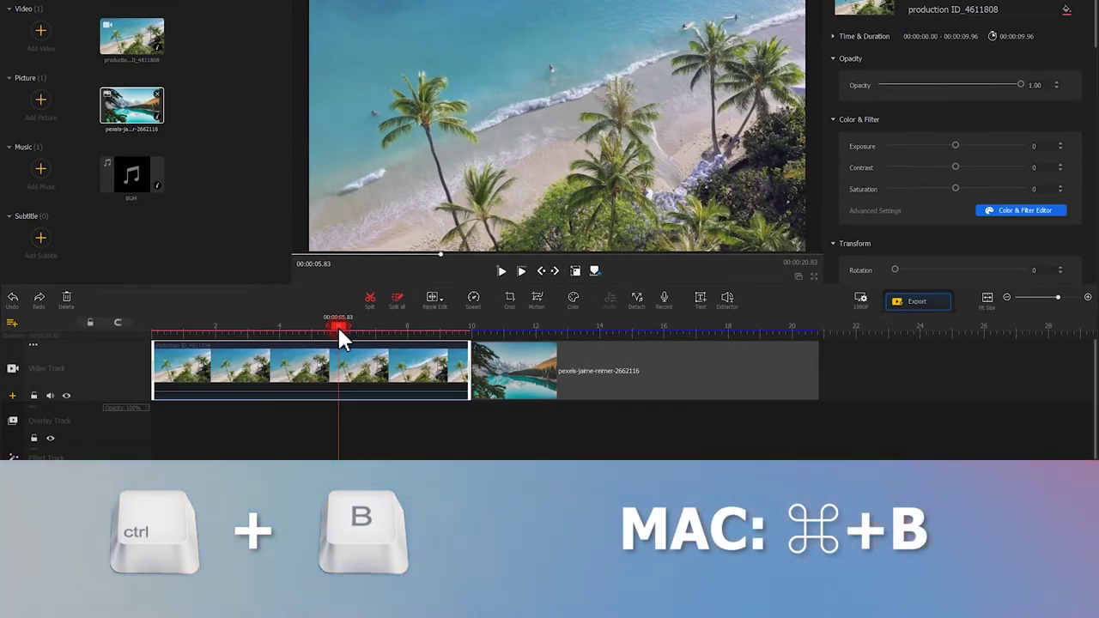
{"action": "key", "text": "ctrl+b"}
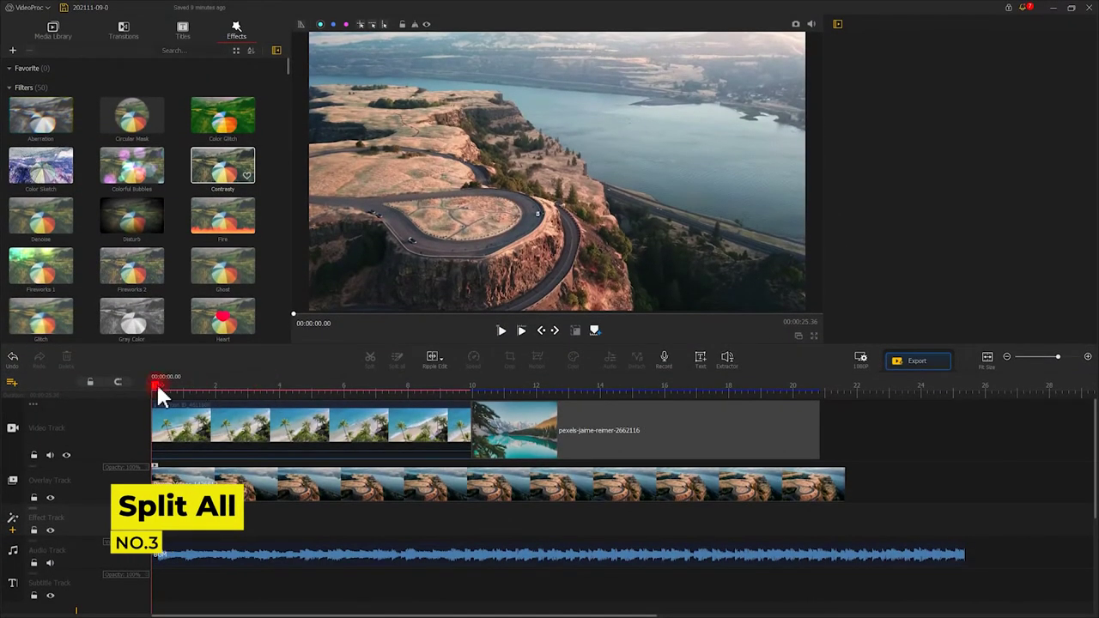
Split the video, overlay and BGM clips together at about 00:06.76.
{"action": "left_click_drag", "start_coordinate": [156, 385], "coordinate": [375, 387]}
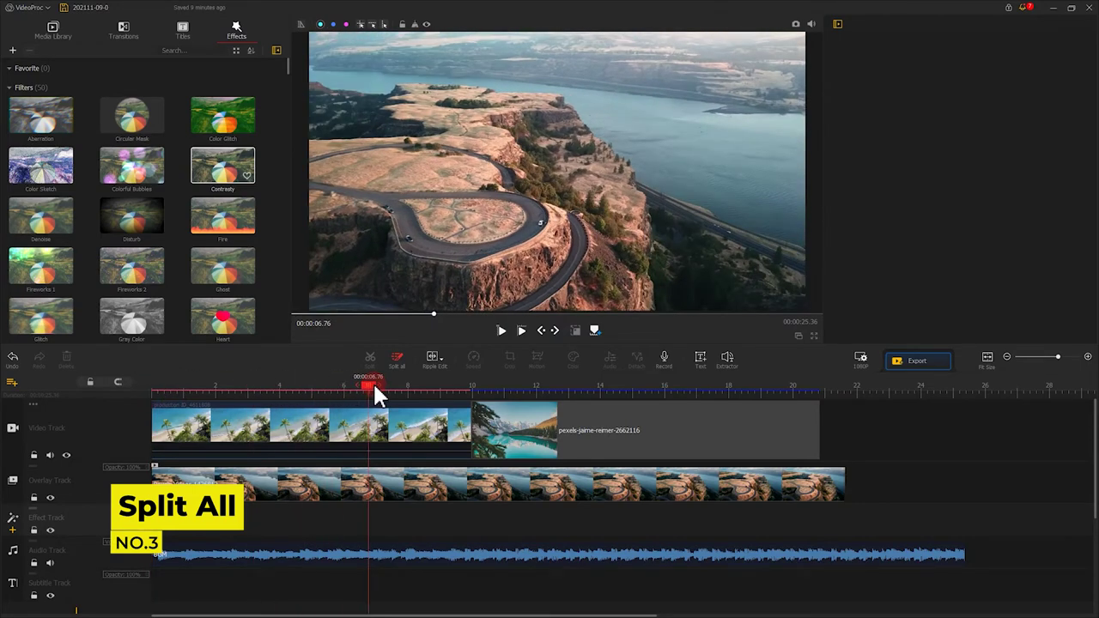
{"action": "key", "text": "ctrl+shift+b"}
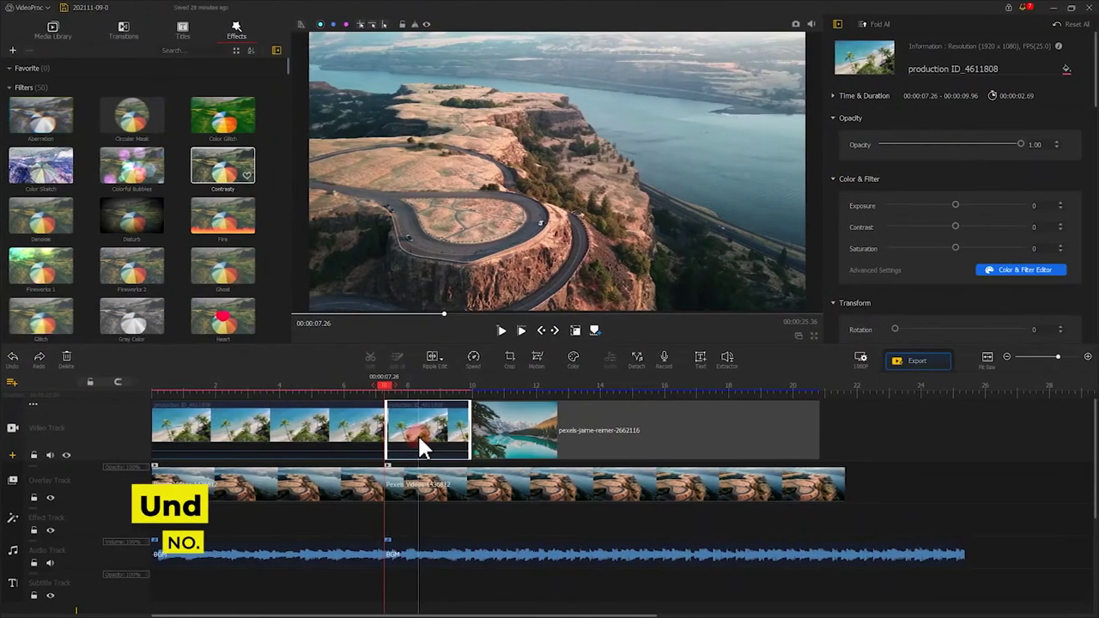
Trim the split video piece and overlay piece, then move the overlay piece onto the video track.
{"action": "left_click_drag", "start_coordinate": [470, 430], "coordinate": [426, 429]}
{"action": "left_click", "coordinate": [828, 494]}
{"action": "left_click_drag", "start_coordinate": [761, 480], "coordinate": [516, 481]}
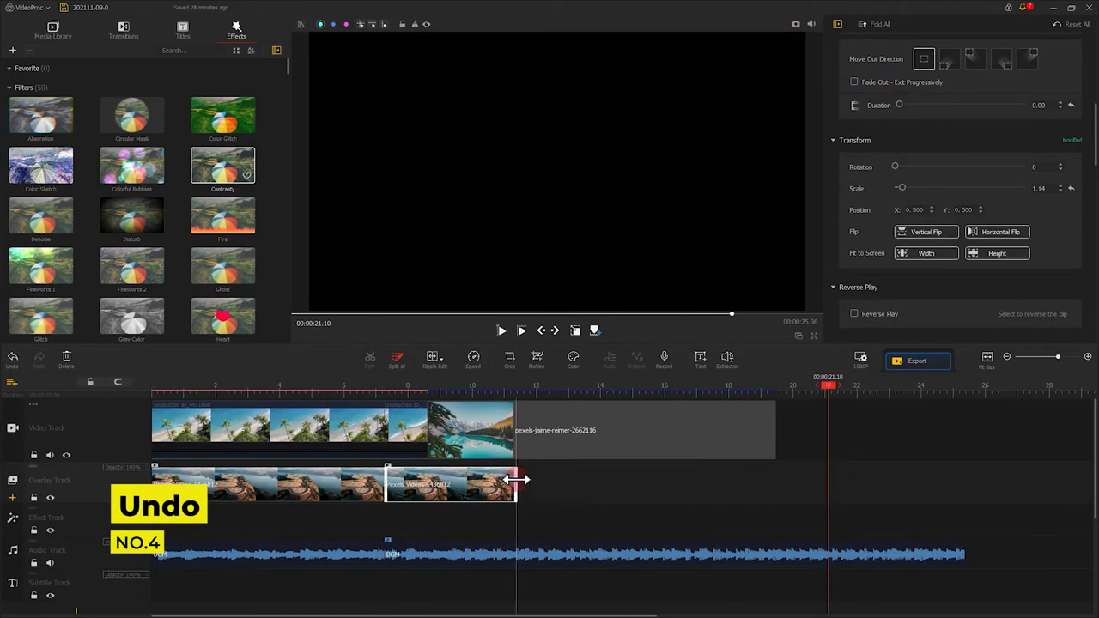
{"action": "left_click_drag", "start_coordinate": [639, 456], "coordinate": [899, 417]}
Undo the move, both trims and the split-all, then delete the later clips.
{"action": "key", "text": "ctrl+z"}
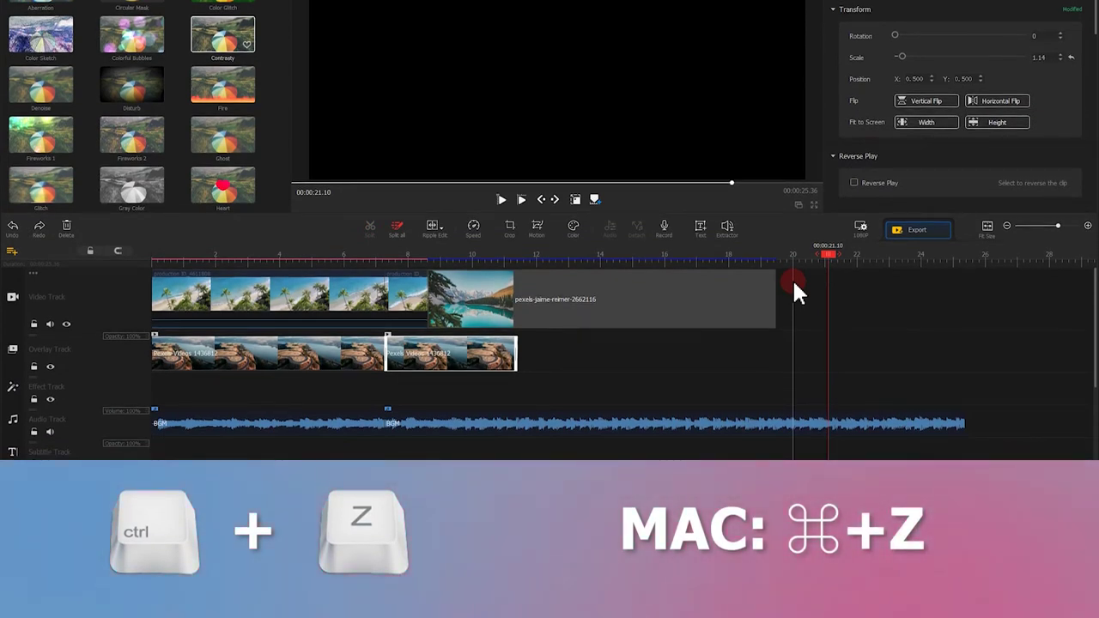
{"action": "key", "text": "ctrl+z"}
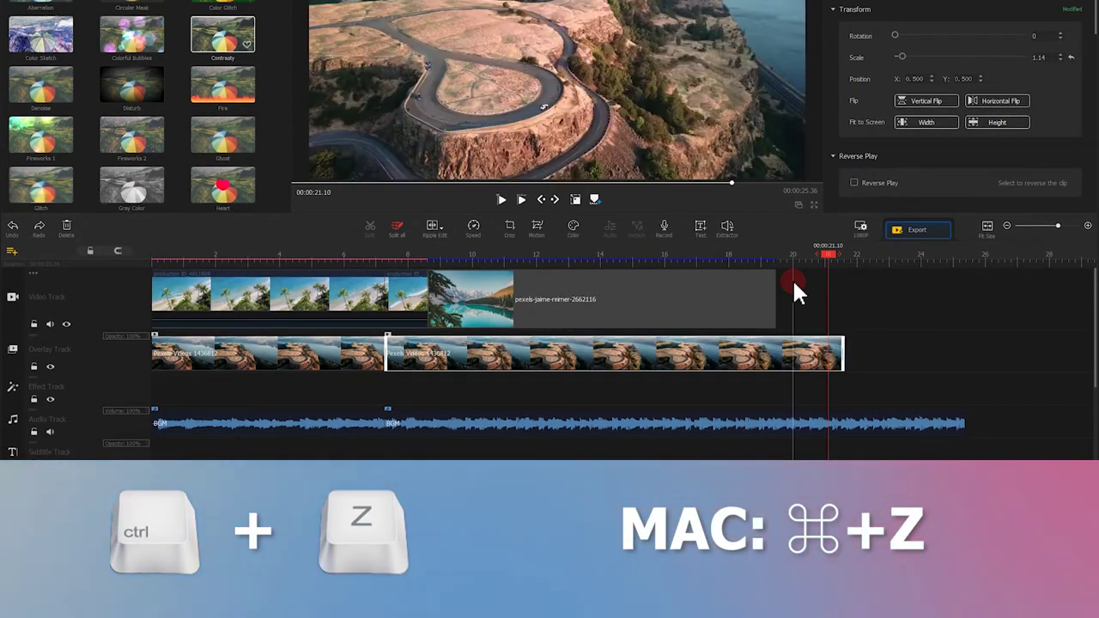
{"action": "key", "text": "ctrl+z"}
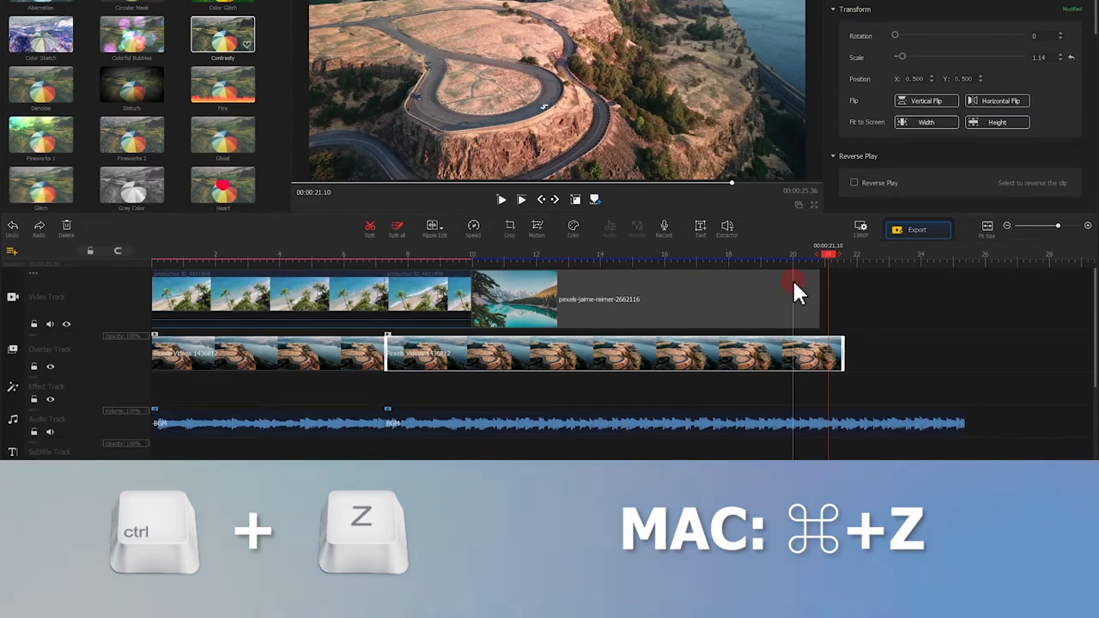
{"action": "key", "text": "ctrl+z"}
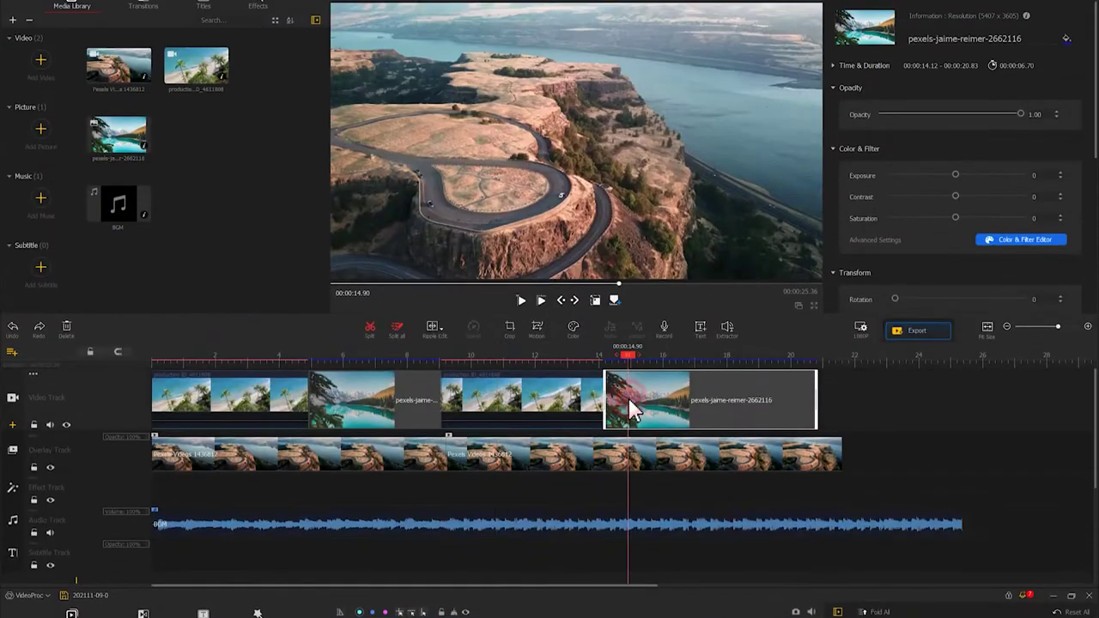
{"action": "key", "text": "Delete"}
{"action": "key", "text": "Delete"}
{"action": "key", "text": "Delete"}
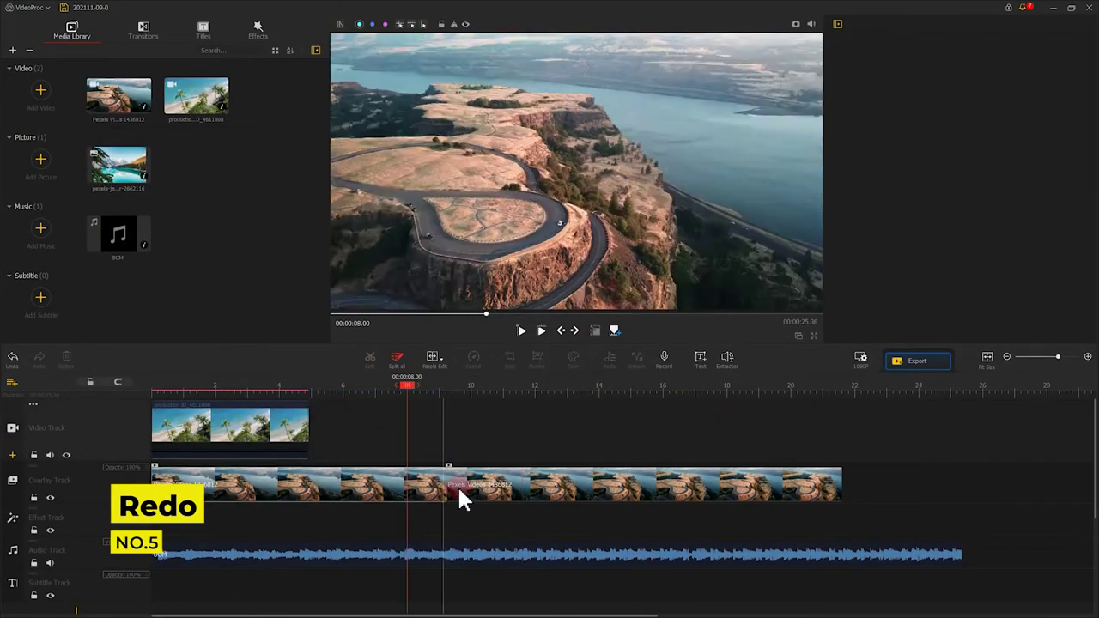
Delete the right overlay piece, undo three deletions, then redo removing the later video and overlay clips.
{"action": "left_click", "coordinate": [459, 490]}
{"action": "key", "text": "Delete"}
{"action": "left_click", "coordinate": [12, 359]}
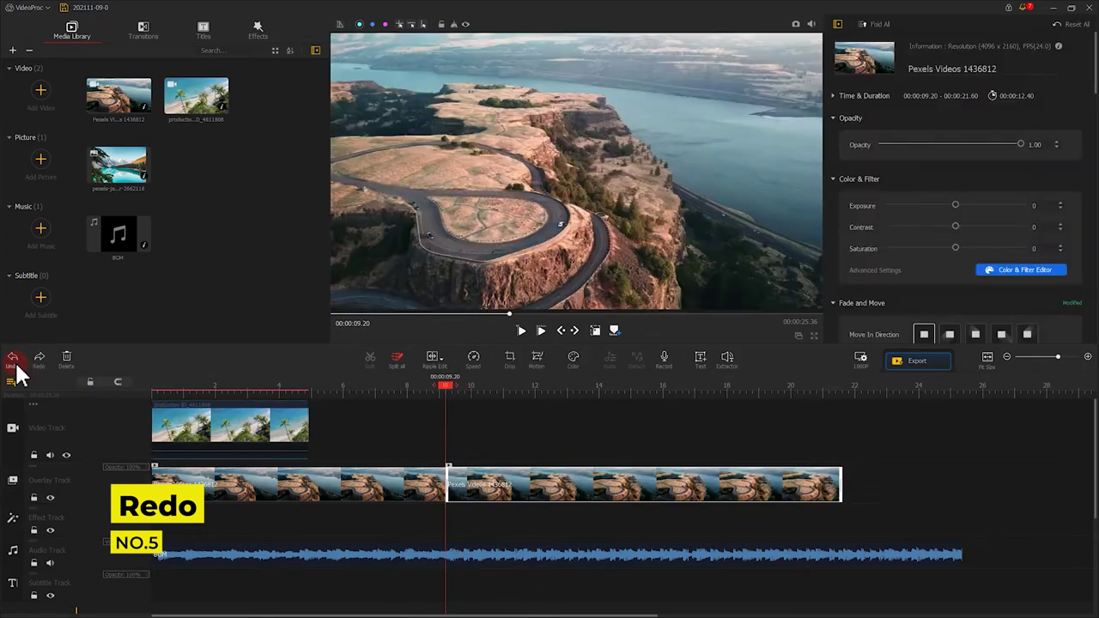
{"action": "left_click", "coordinate": [12, 358]}
{"action": "left_click", "coordinate": [12, 358]}
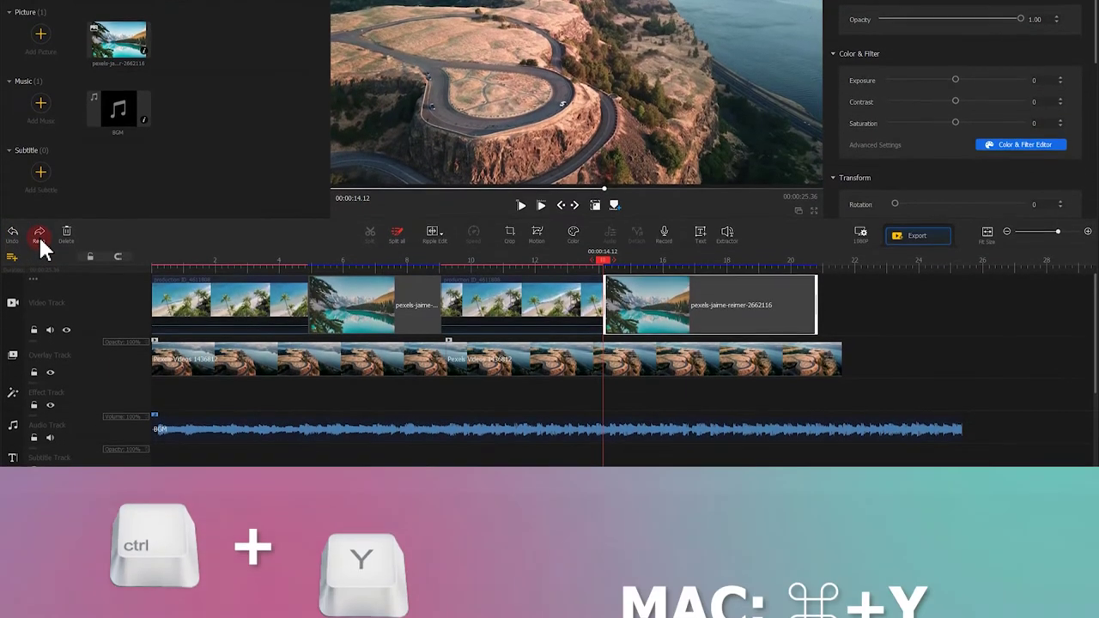
{"action": "left_click", "coordinate": [38, 234]}
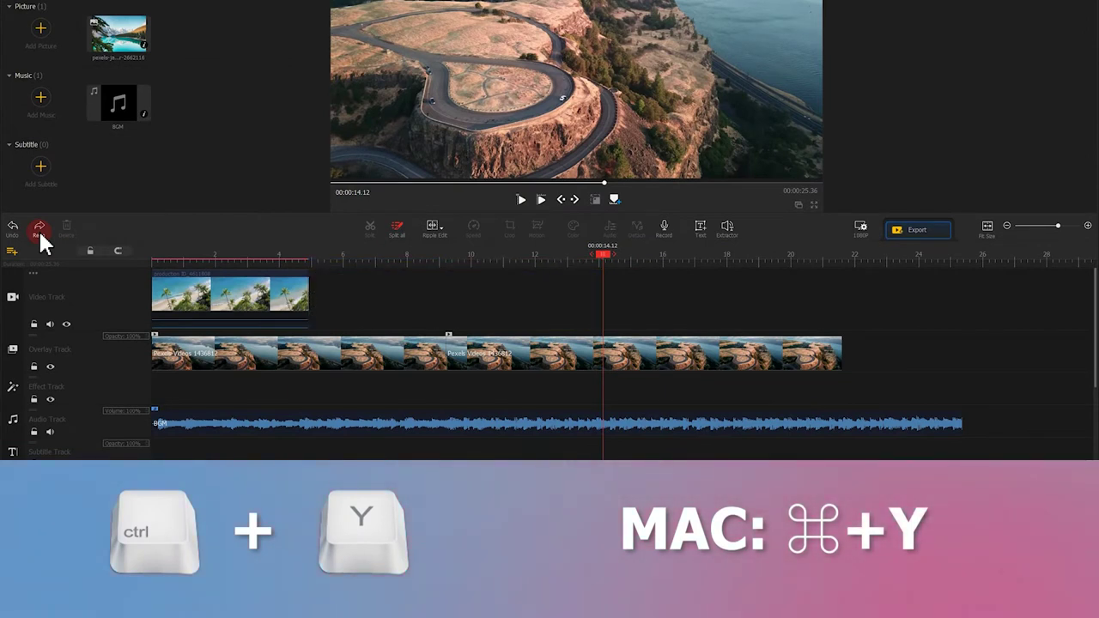
{"action": "left_click", "coordinate": [40, 234]}
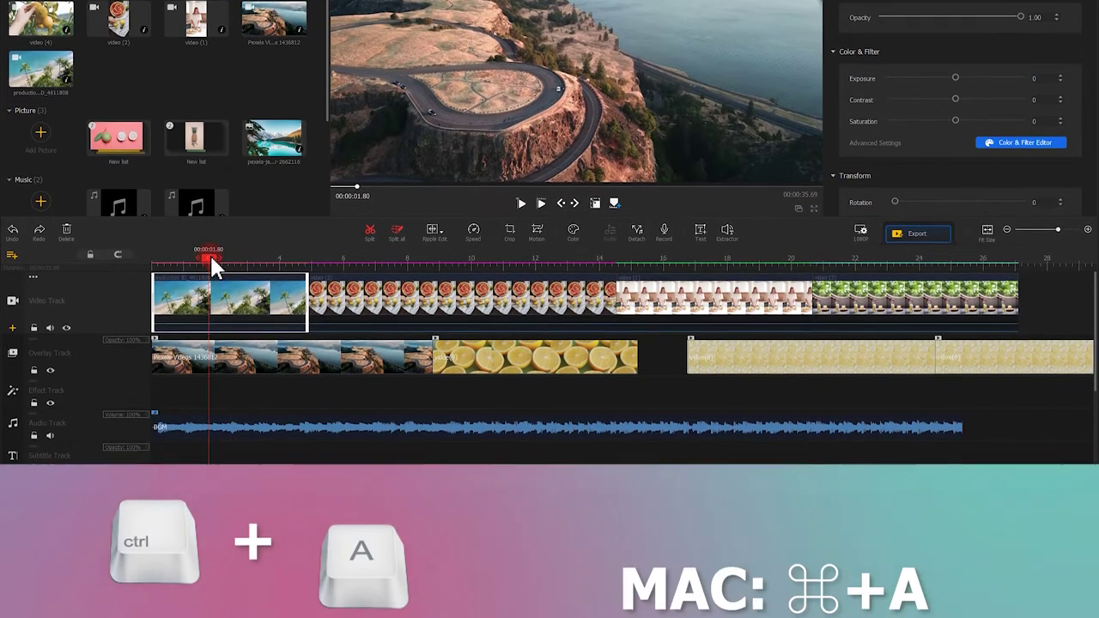
Select every clip on the timeline and shift them all together.
{"action": "left_click", "coordinate": [183, 427]}
{"action": "key", "text": "ctrl+a"}
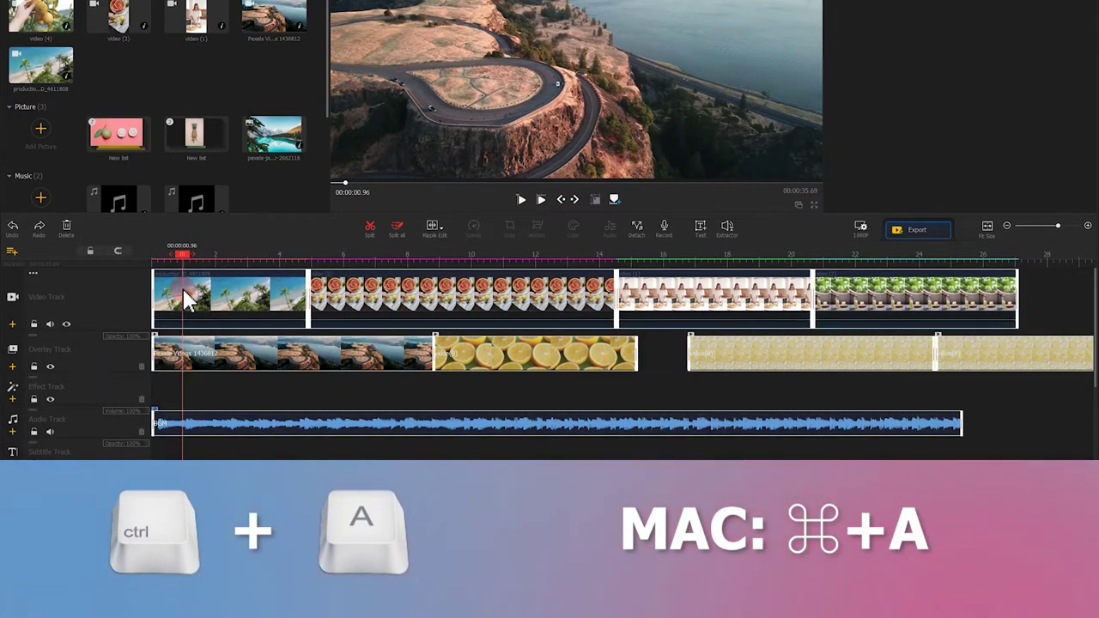
{"action": "mouse_move", "coordinate": [183, 292]}
{"action": "left_mouse_down"}
{"action": "mouse_move", "coordinate": [283, 290]}
{"action": "mouse_move", "coordinate": [172, 292]}
{"action": "left_mouse_up"}
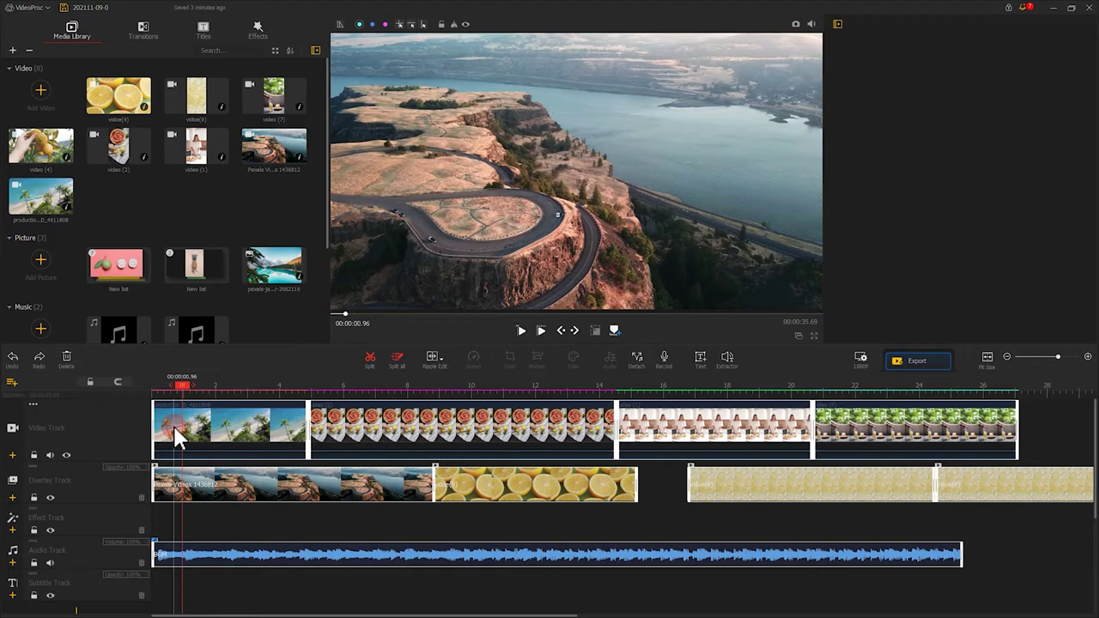
Select all items in the media library's video group, then its picture and music groups.
{"action": "left_click", "coordinate": [133, 212]}
{"action": "key", "text": "ctrl+a"}
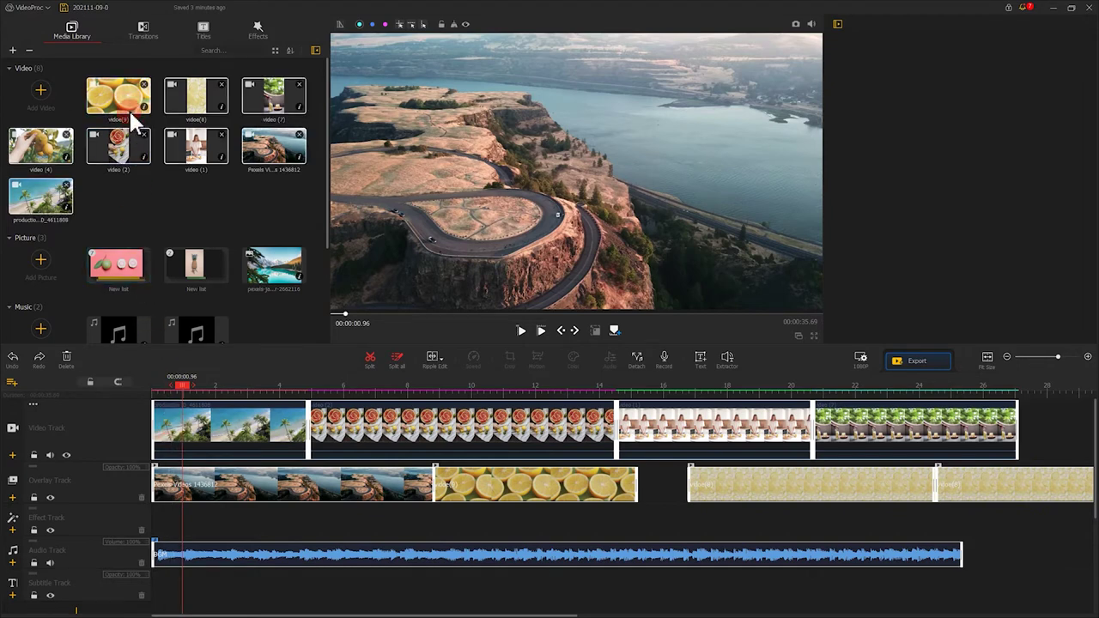
{"action": "left_click", "coordinate": [125, 266]}
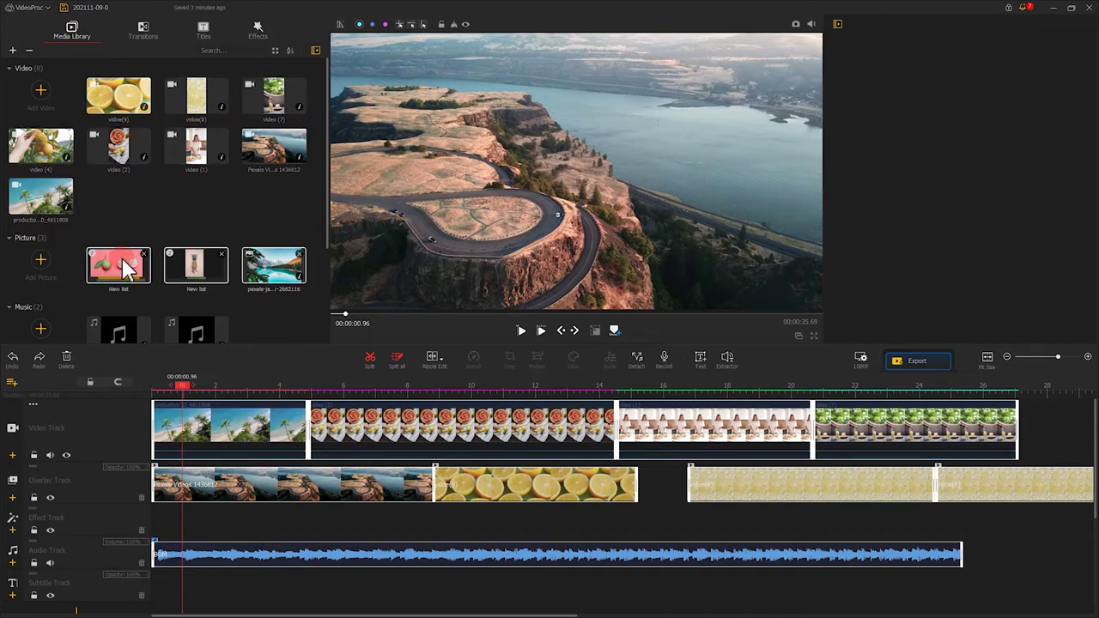
{"action": "scroll", "coordinate": [124, 268], "scroll_direction": "down", "scroll_amount": 3}
{"action": "left_click", "coordinate": [125, 270]}
{"action": "key", "text": "ctrl+a"}
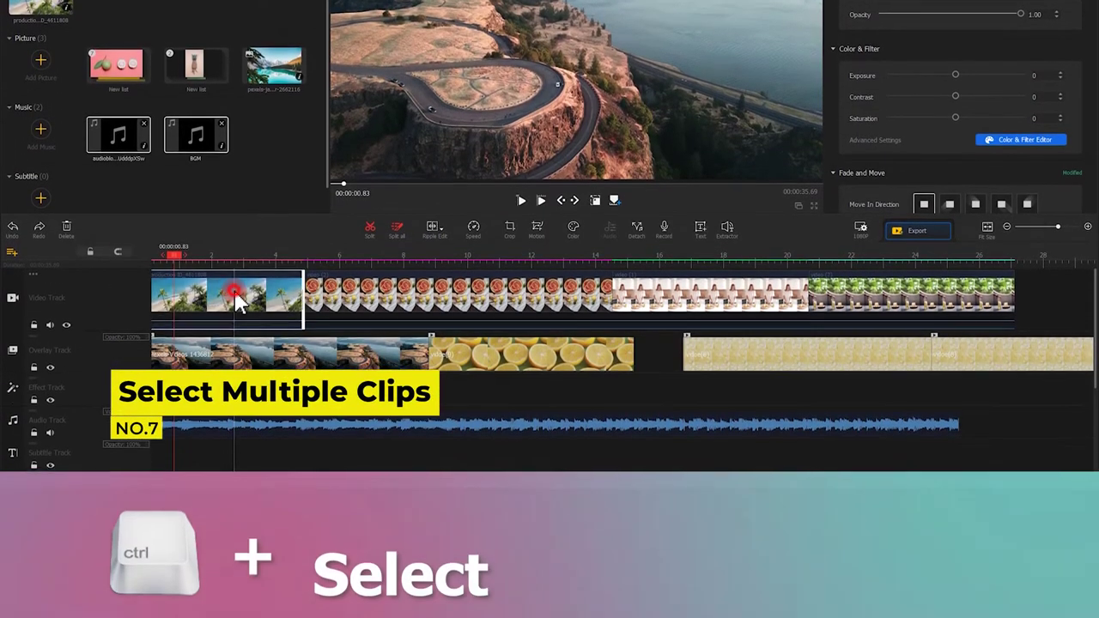
Select the first, second and last video-track clips together.
{"action": "left_click", "coordinate": [238, 352]}
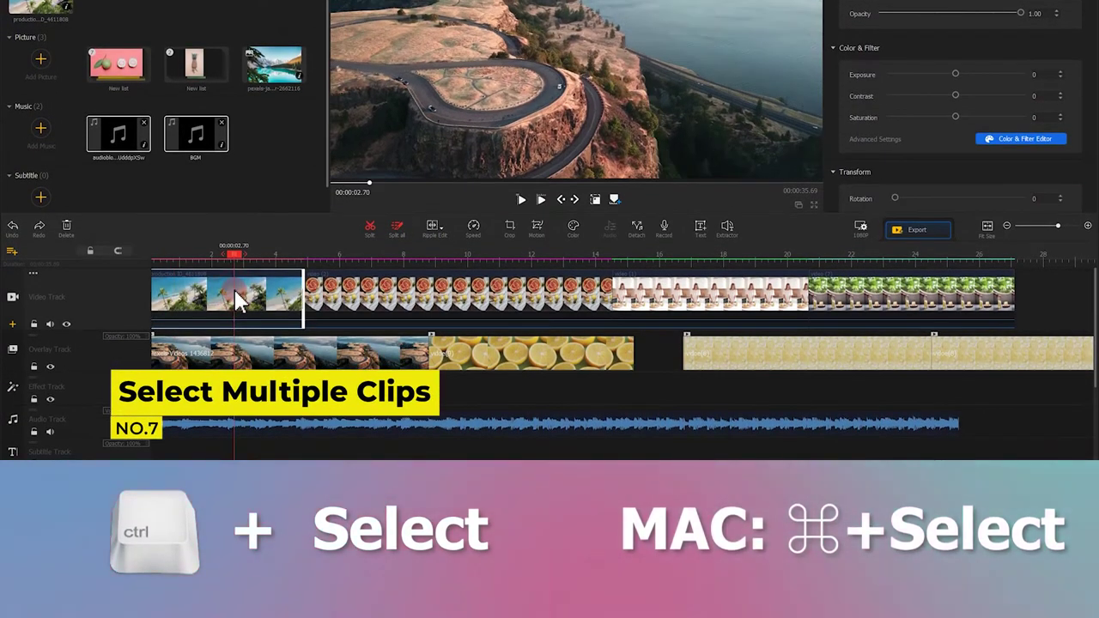
{"action": "left_click", "coordinate": [470, 296], "text": "ctrl"}
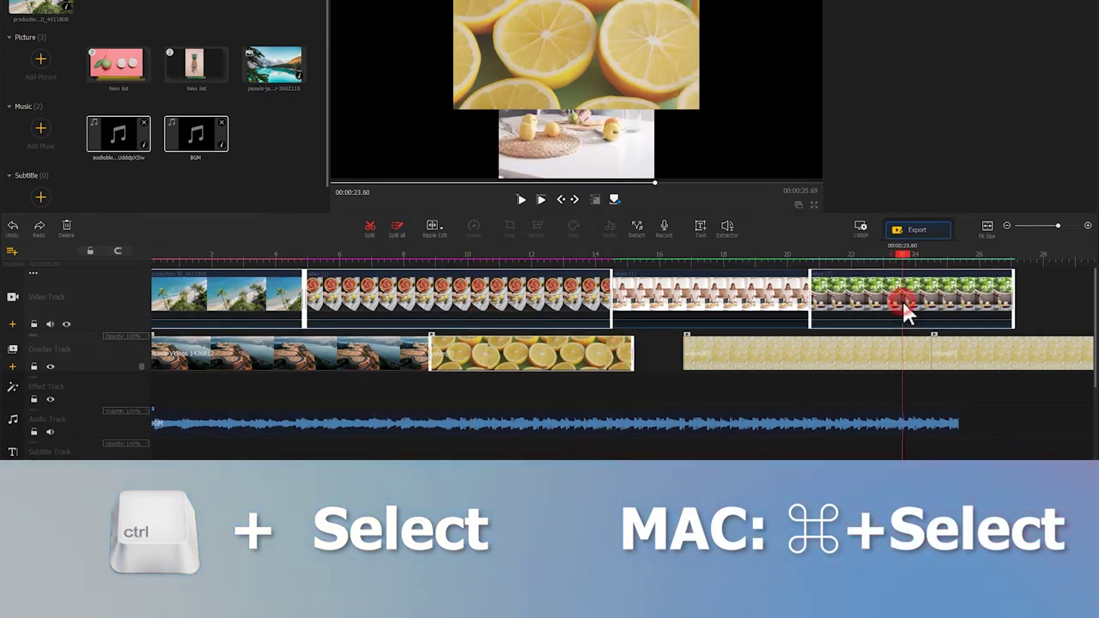
{"action": "left_click", "coordinate": [981, 359], "text": "ctrl"}
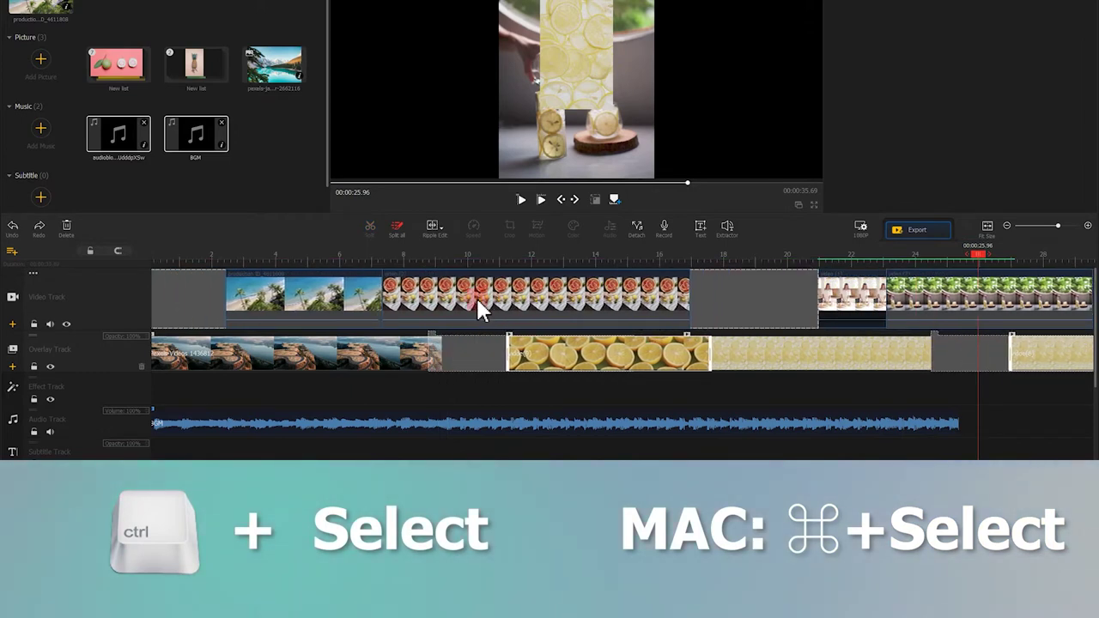
Multi-select library videos: video(9) through video(7), then video(4), video(1) through the Pexels clip.
{"action": "scroll", "coordinate": [224, 150], "scroll_direction": "up", "scroll_amount": 1}
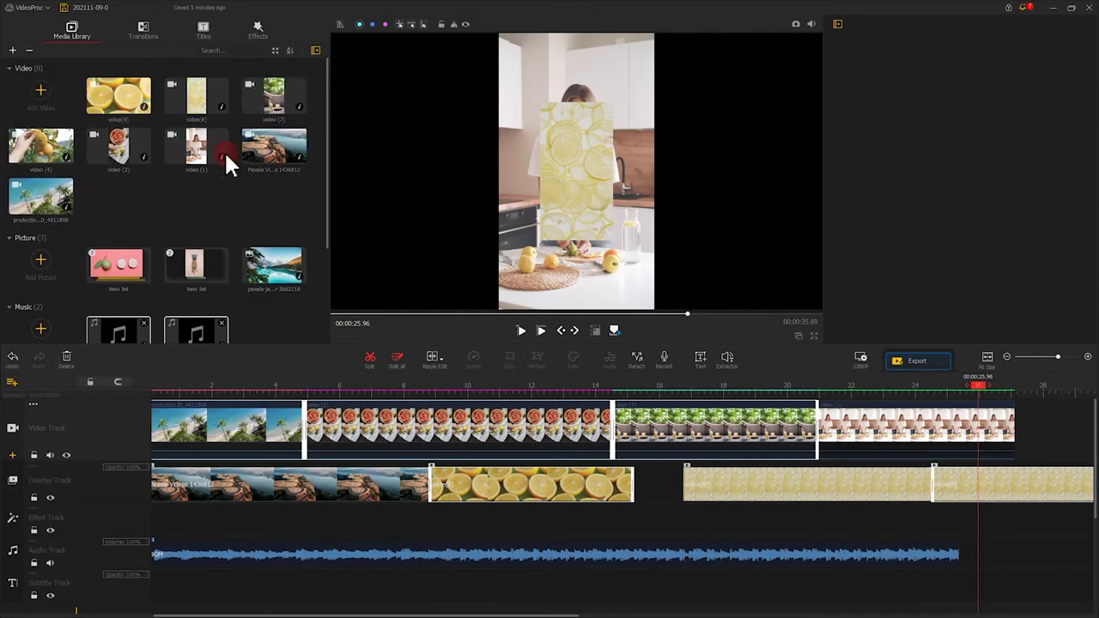
{"action": "left_click", "coordinate": [134, 109]}
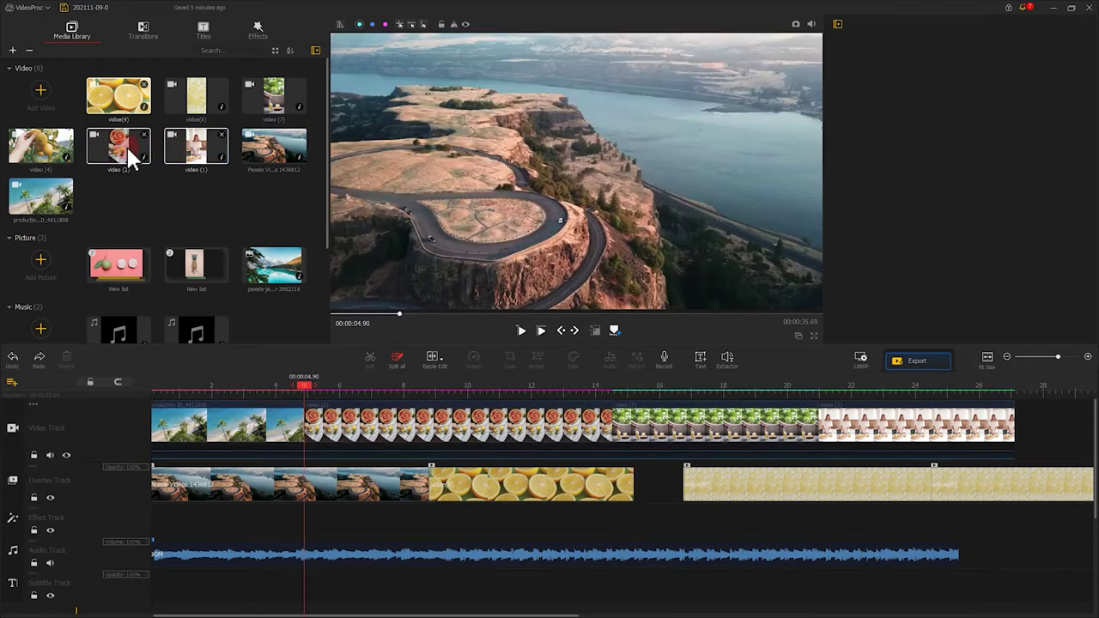
{"action": "left_click", "coordinate": [127, 266]}
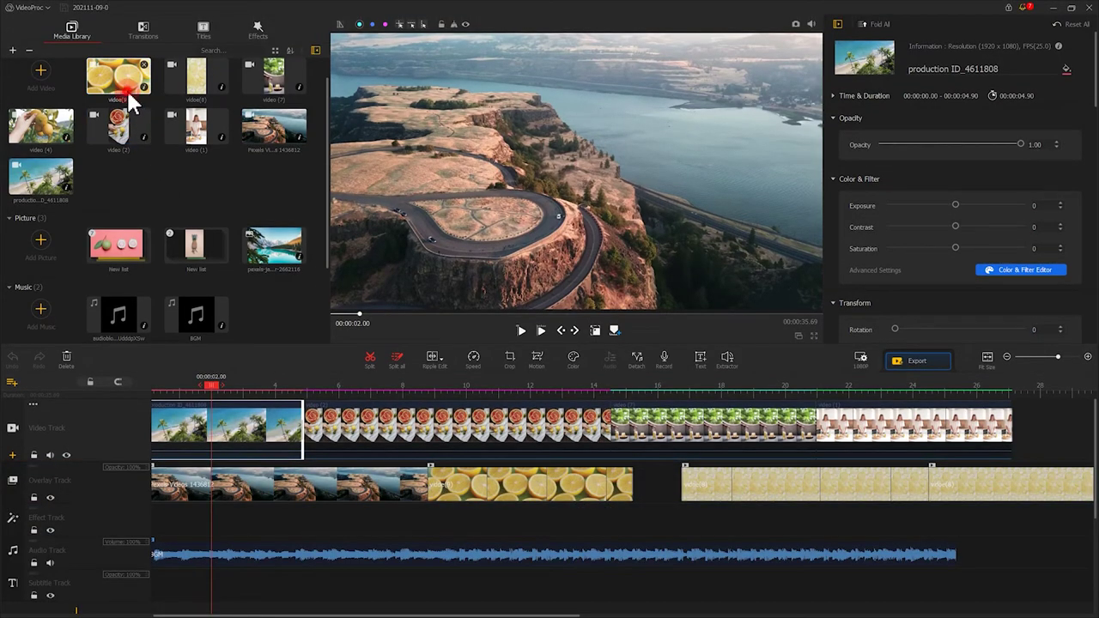
{"action": "left_click", "coordinate": [276, 89], "text": "ctrl"}
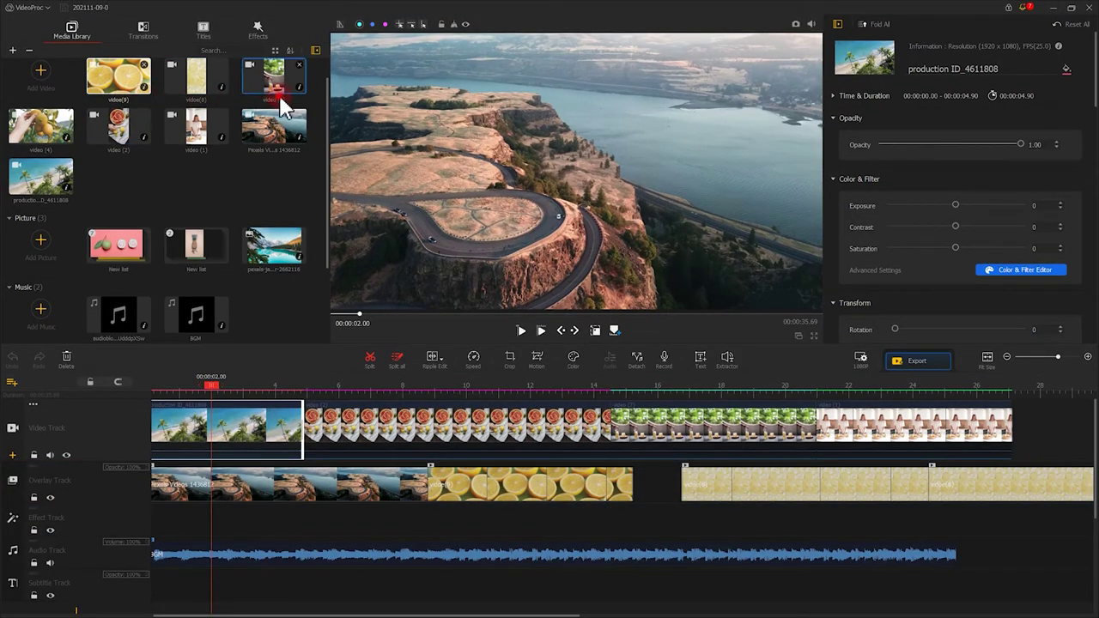
{"action": "left_click", "coordinate": [284, 105], "text": "shift"}
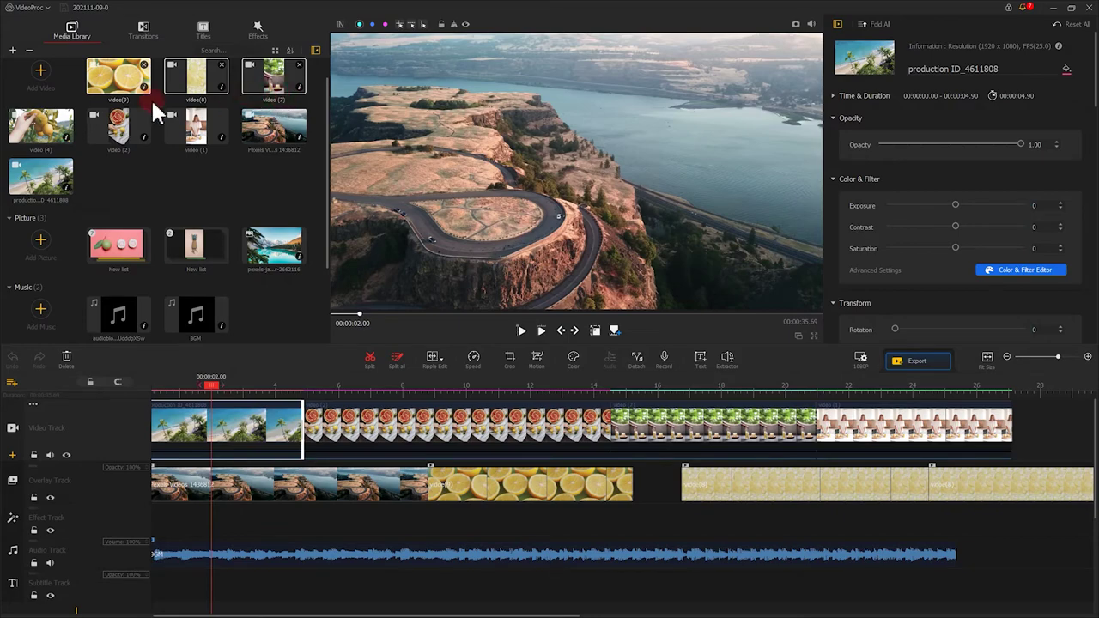
{"action": "left_click", "coordinate": [58, 137]}
{"action": "left_click", "coordinate": [200, 136], "text": "ctrl"}
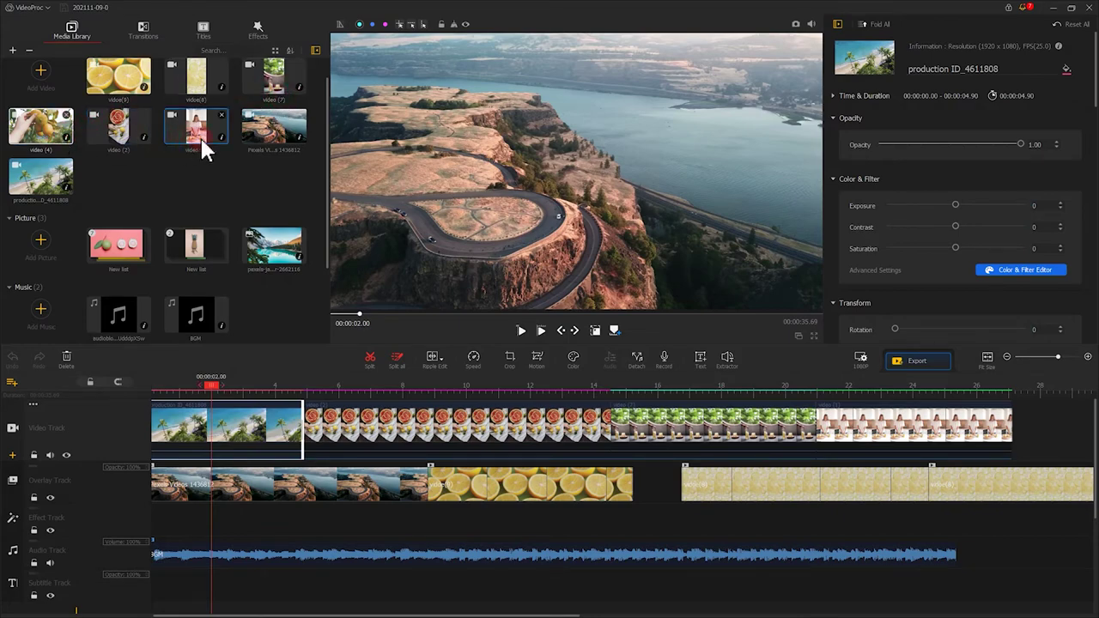
{"action": "left_click", "coordinate": [268, 134], "text": "shift"}
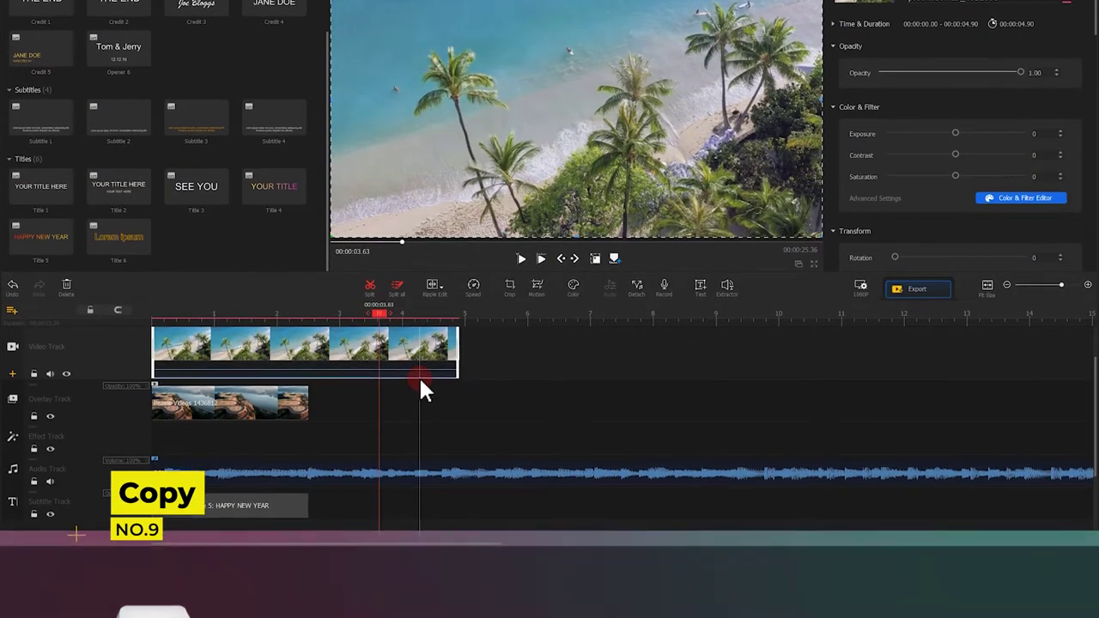
Copy the beach clip, then select the aerial overlay, BGM and HAPPY NEW YEAR title clips in turn.
{"action": "left_click", "coordinate": [384, 423]}
{"action": "key", "text": "ctrl+c"}
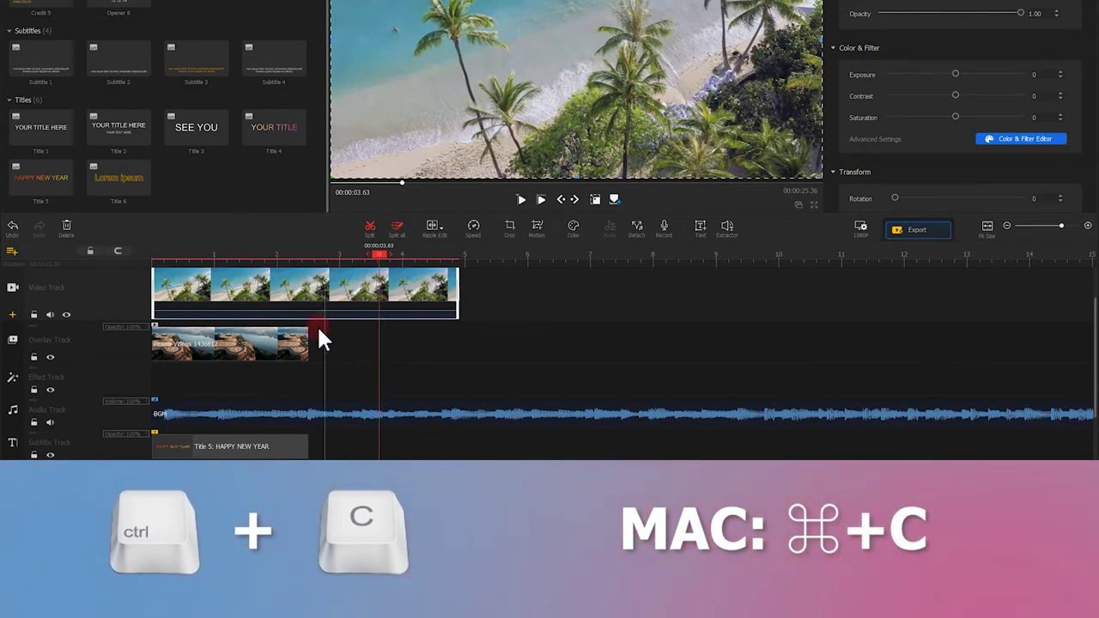
{"action": "left_click", "coordinate": [298, 341]}
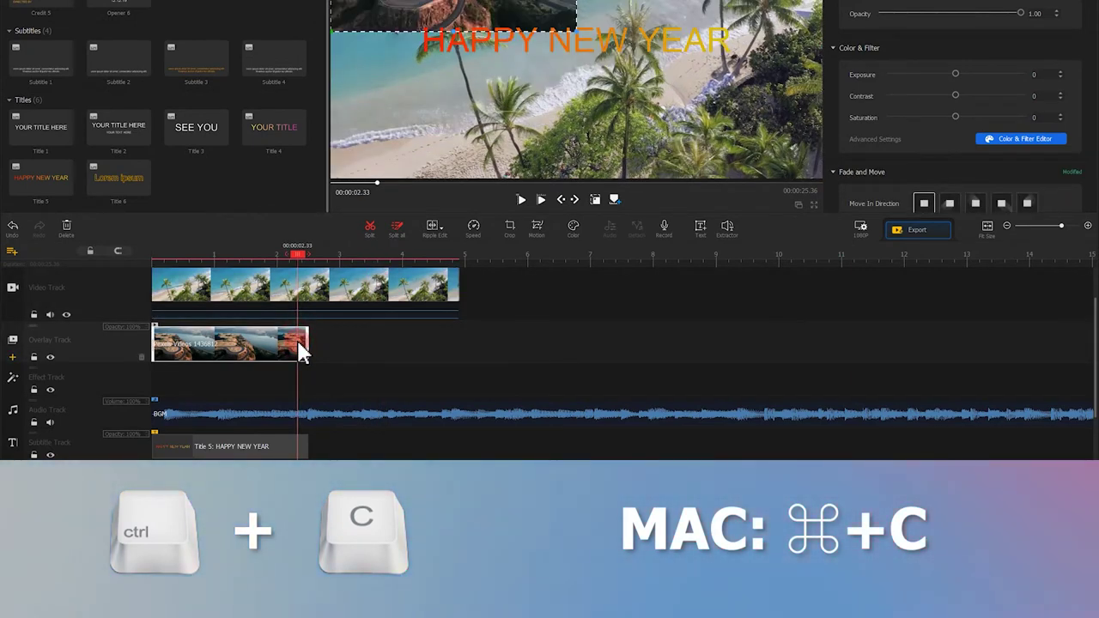
{"action": "left_click", "coordinate": [299, 414]}
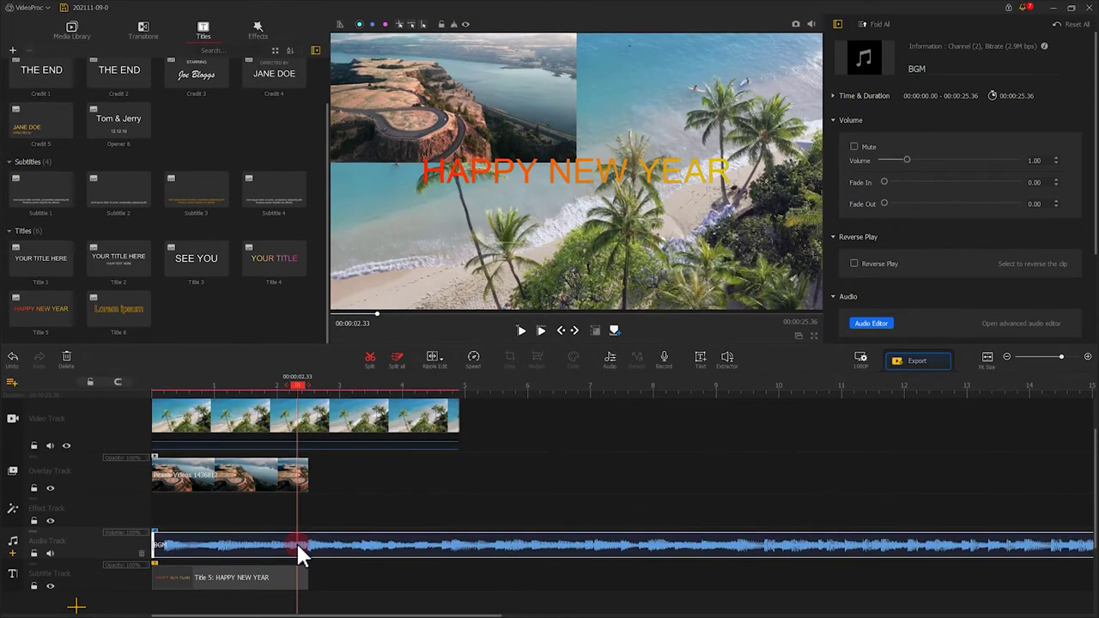
{"action": "left_click", "coordinate": [294, 534]}
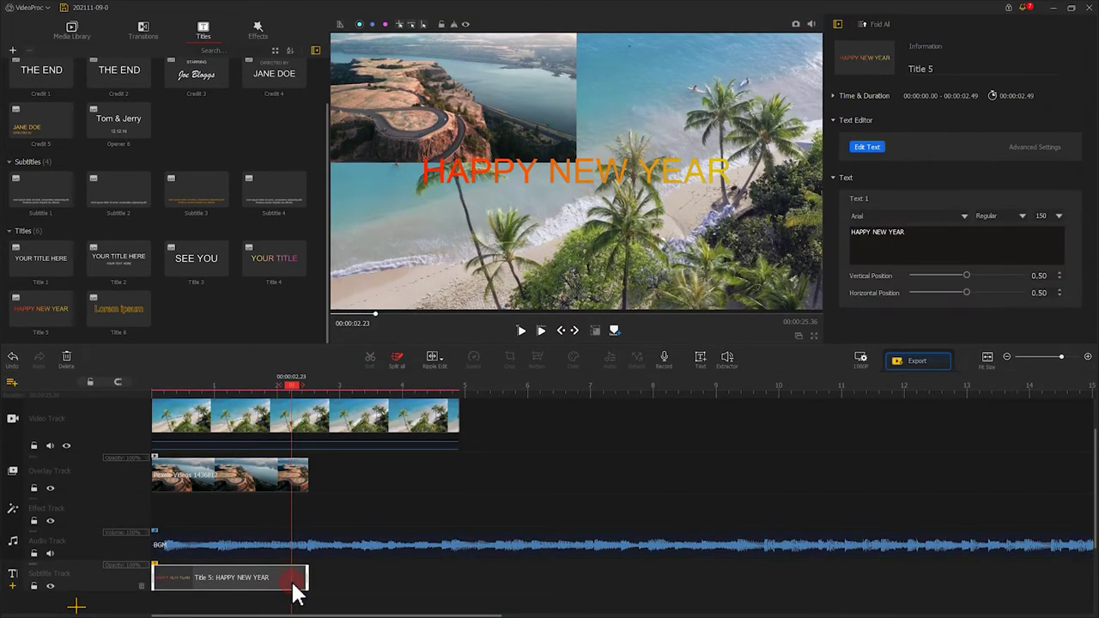
{"action": "left_click", "coordinate": [251, 480]}
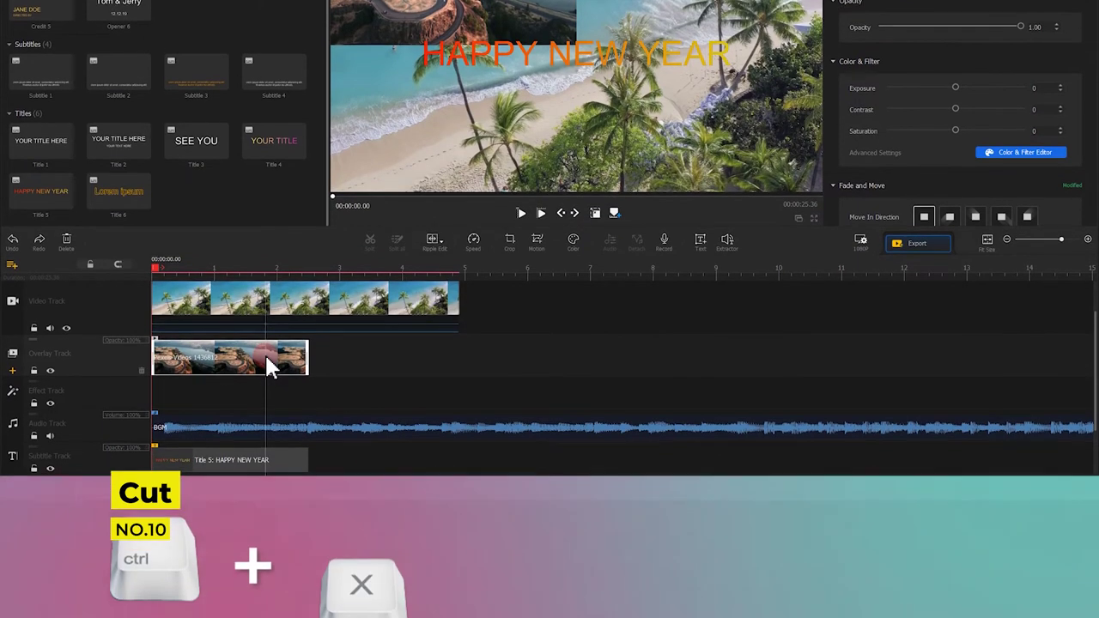
Cut the aerial overlay clip and paste it back onto the overlay track.
{"action": "left_click", "coordinate": [267, 479]}
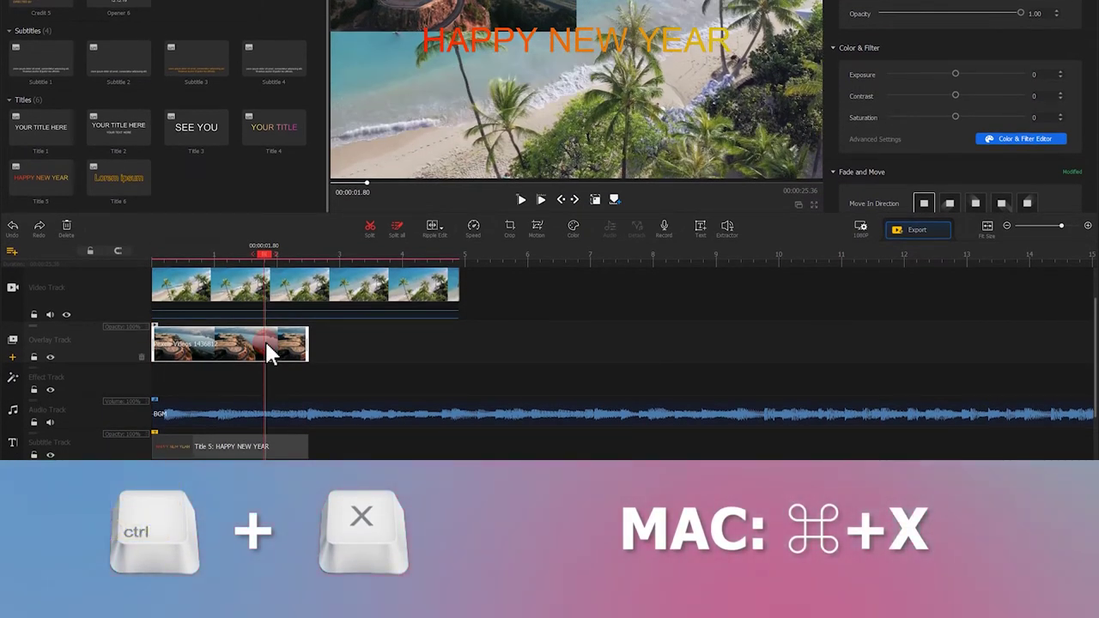
{"action": "key", "text": "ctrl+x"}
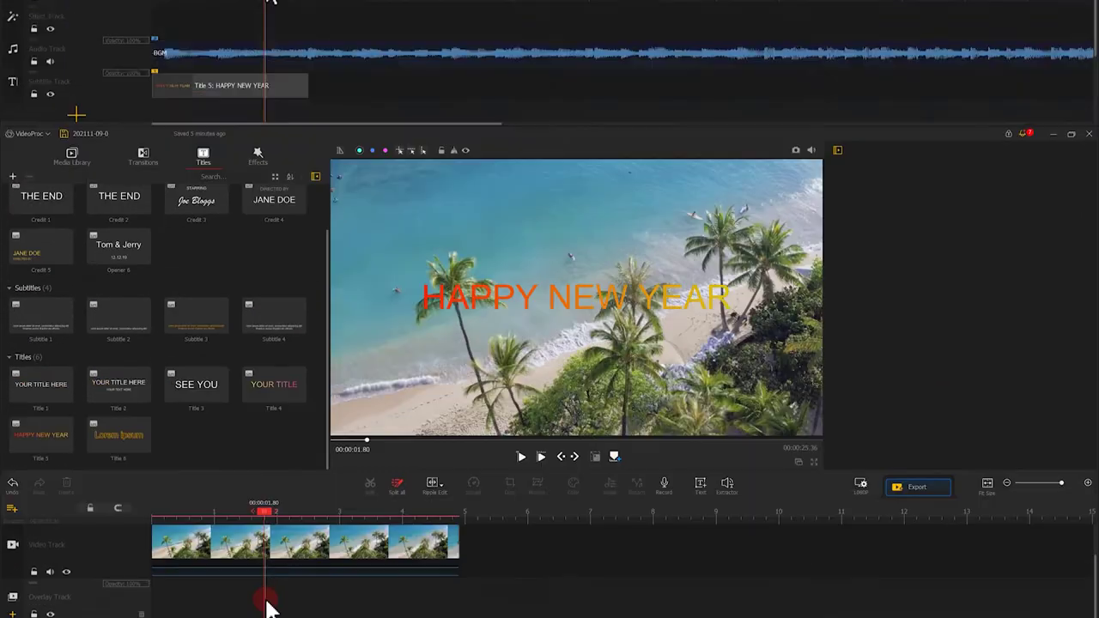
{"action": "key", "text": "ctrl+v"}
{"action": "left_click", "coordinate": [232, 398]}
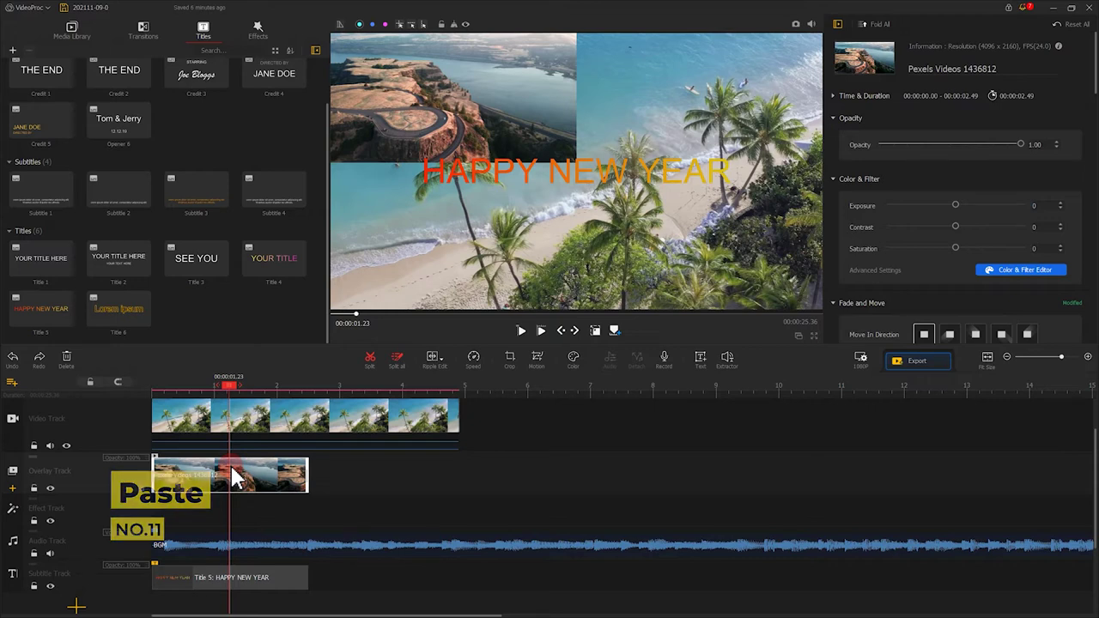
Move the aerial overlay clip to start at 00:00:04.40.
{"action": "key", "text": "ctrl+x"}
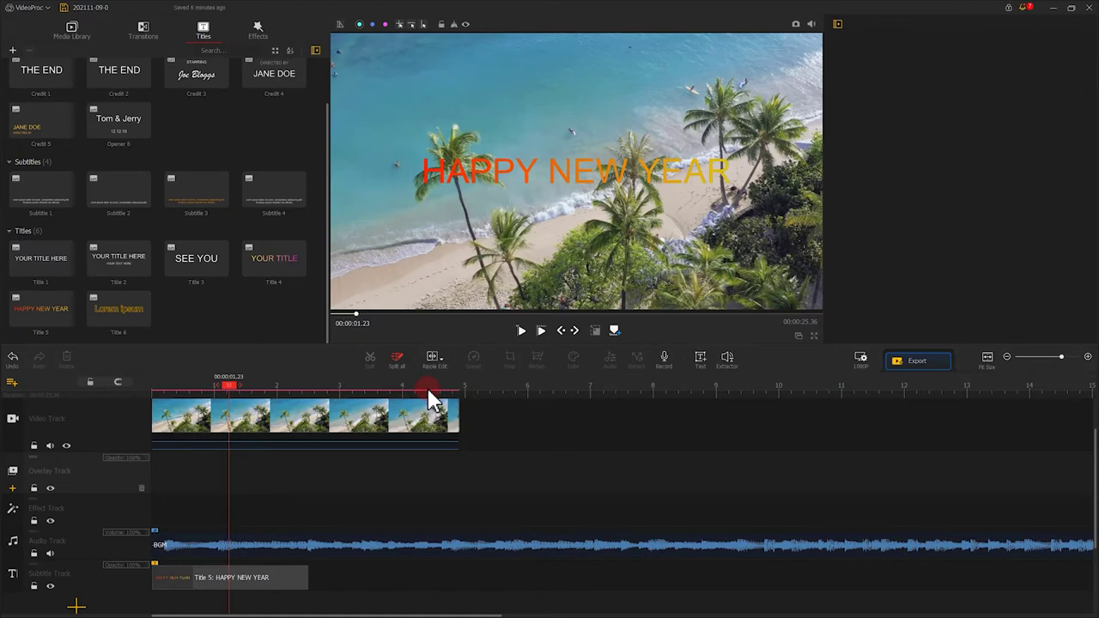
{"action": "left_click", "coordinate": [429, 391]}
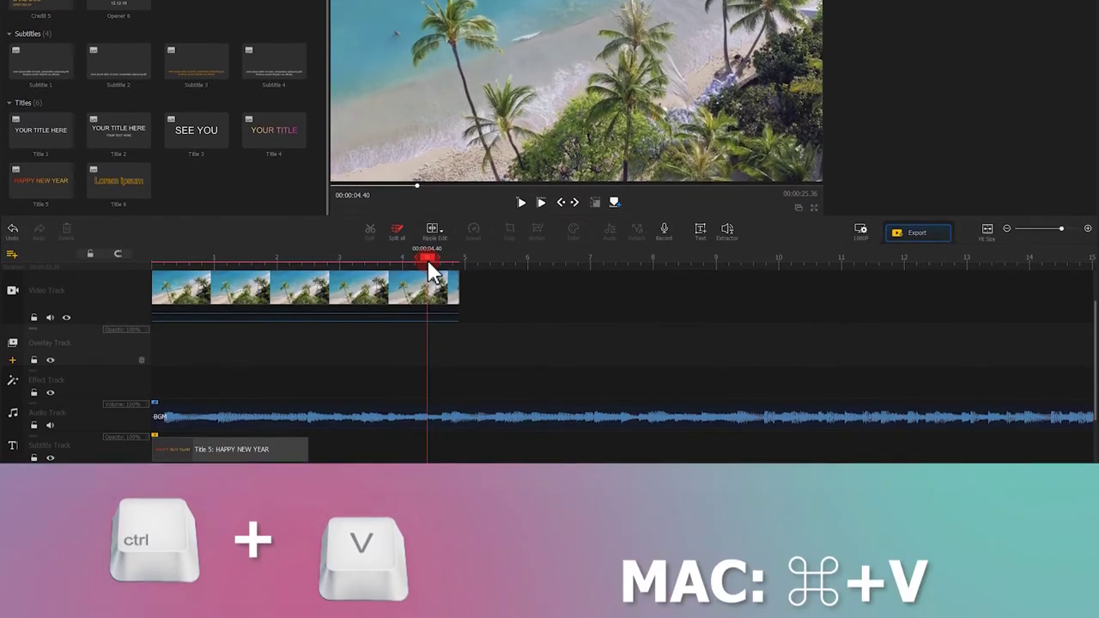
{"action": "key", "text": "ctrl+v"}
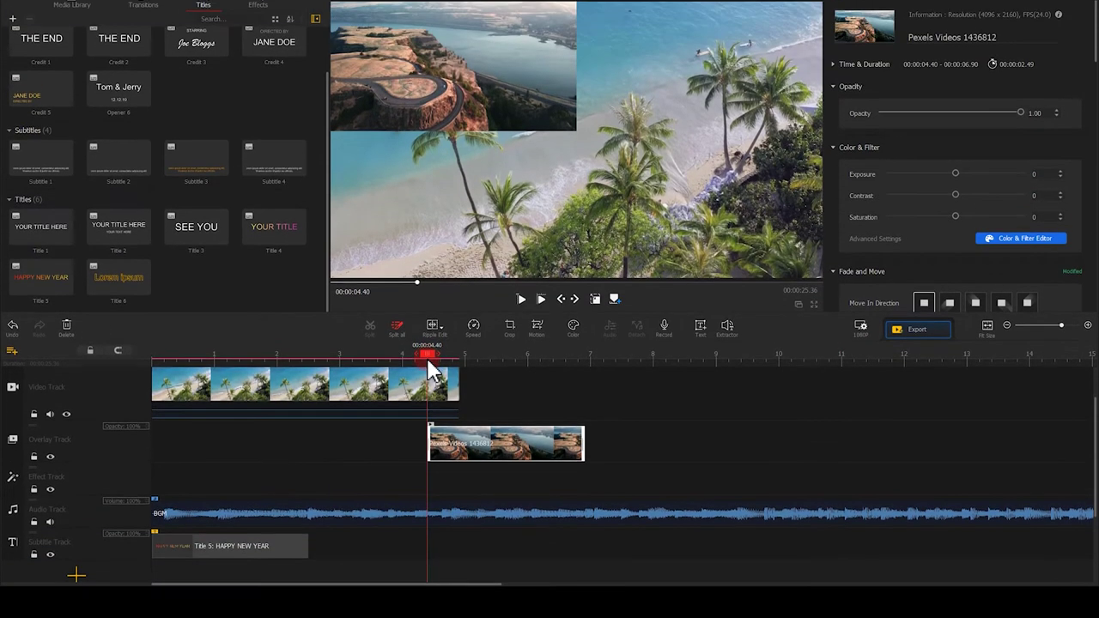
Paste a second copy of the beach clip right after the first on the video track.
{"action": "left_click", "coordinate": [395, 292]}
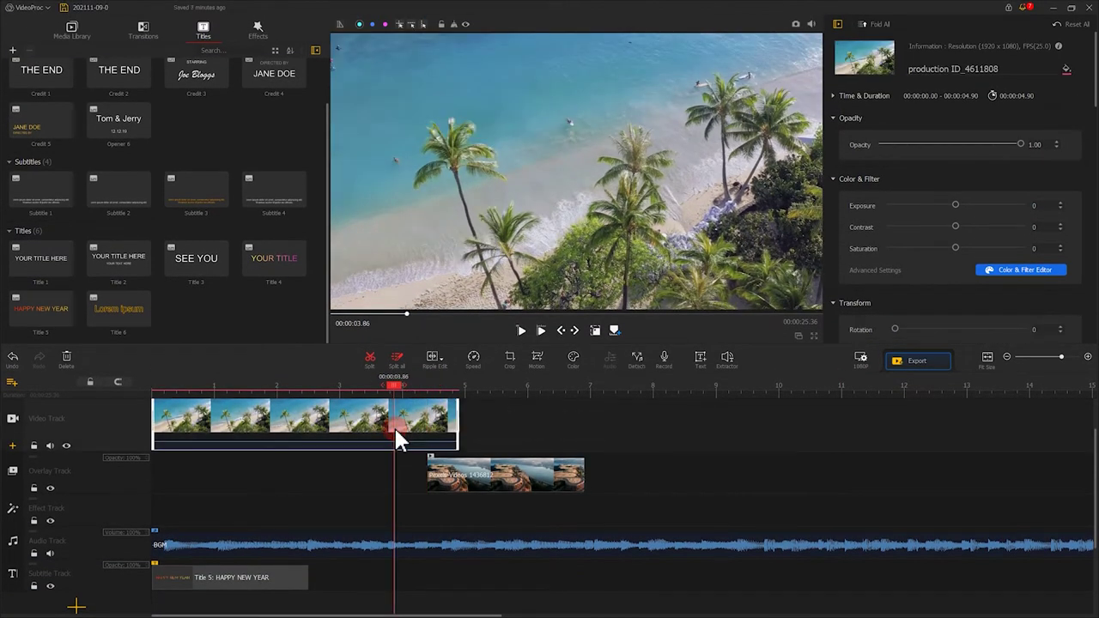
{"action": "left_click", "coordinate": [460, 388]}
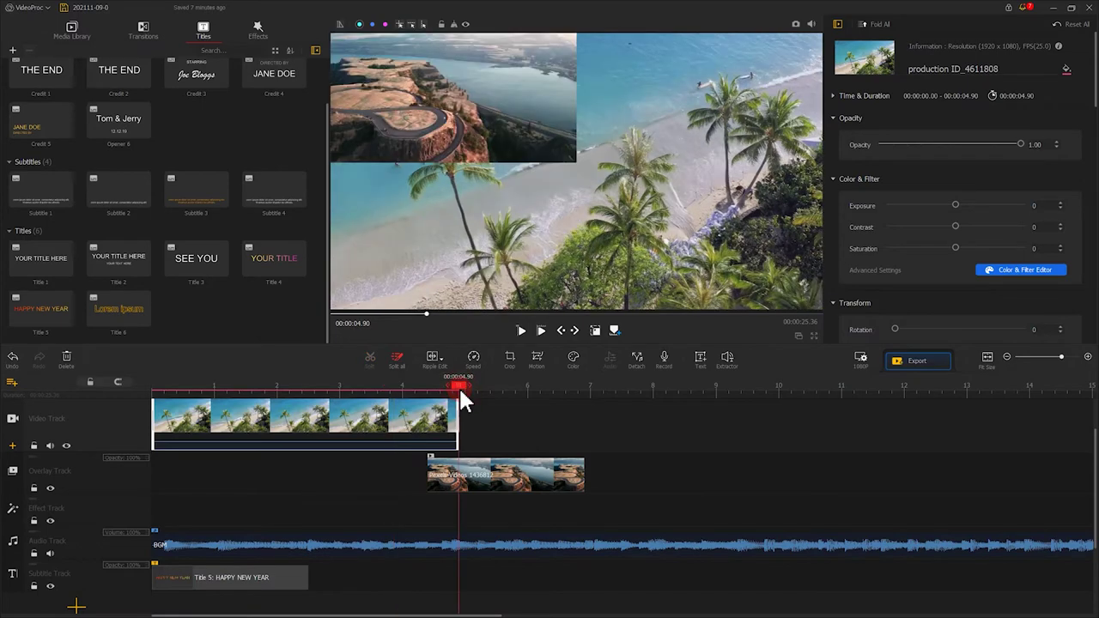
{"action": "key", "text": "ctrl+v"}
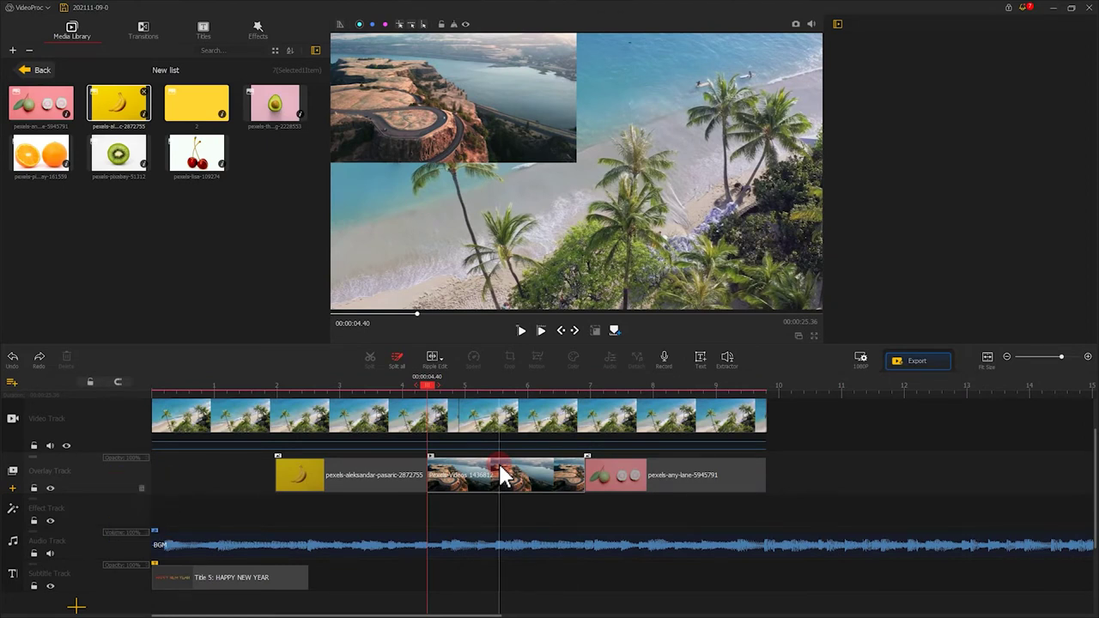
Delete the Pexels Videos 1436812 overlay clip, undo to restore it, then ripple-delete it.
{"action": "left_click", "coordinate": [502, 477]}
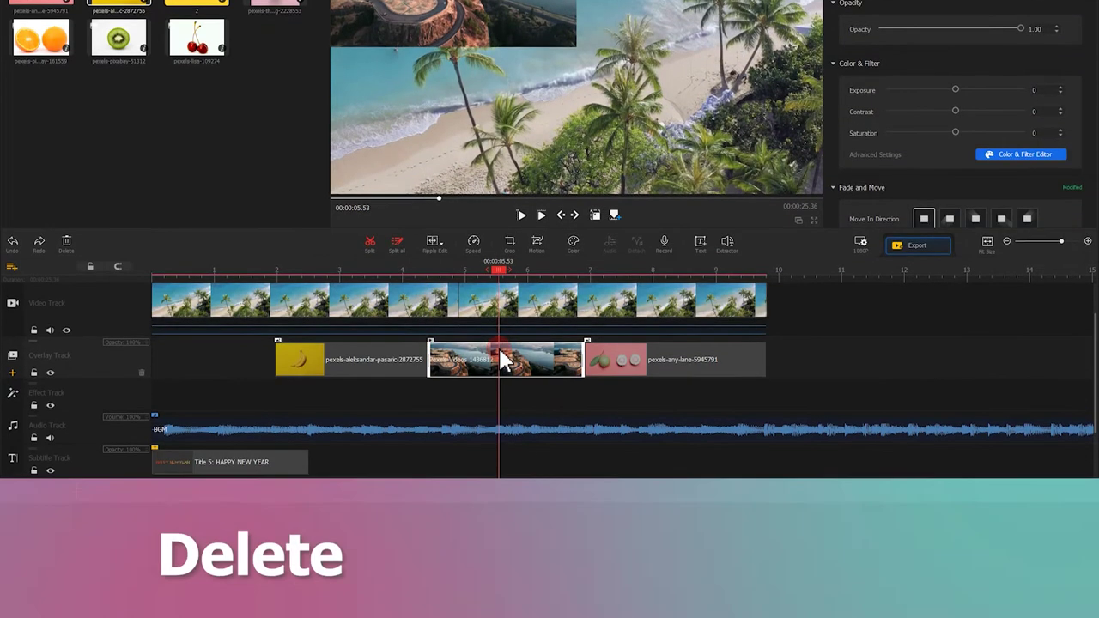
{"action": "key", "text": "Delete"}
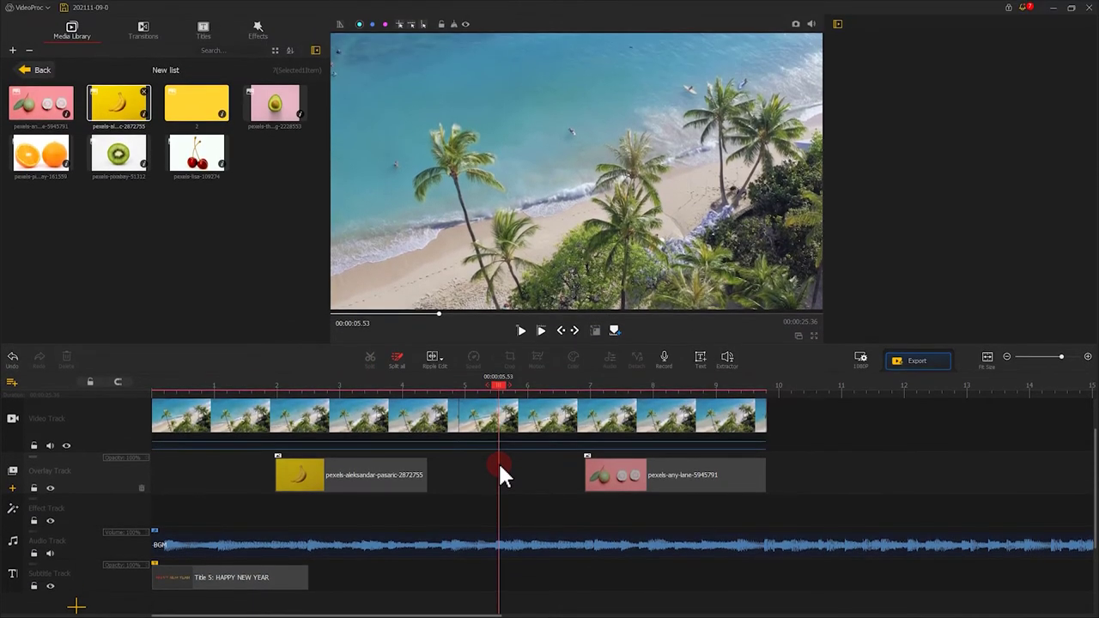
{"action": "key", "text": "ctrl+z"}
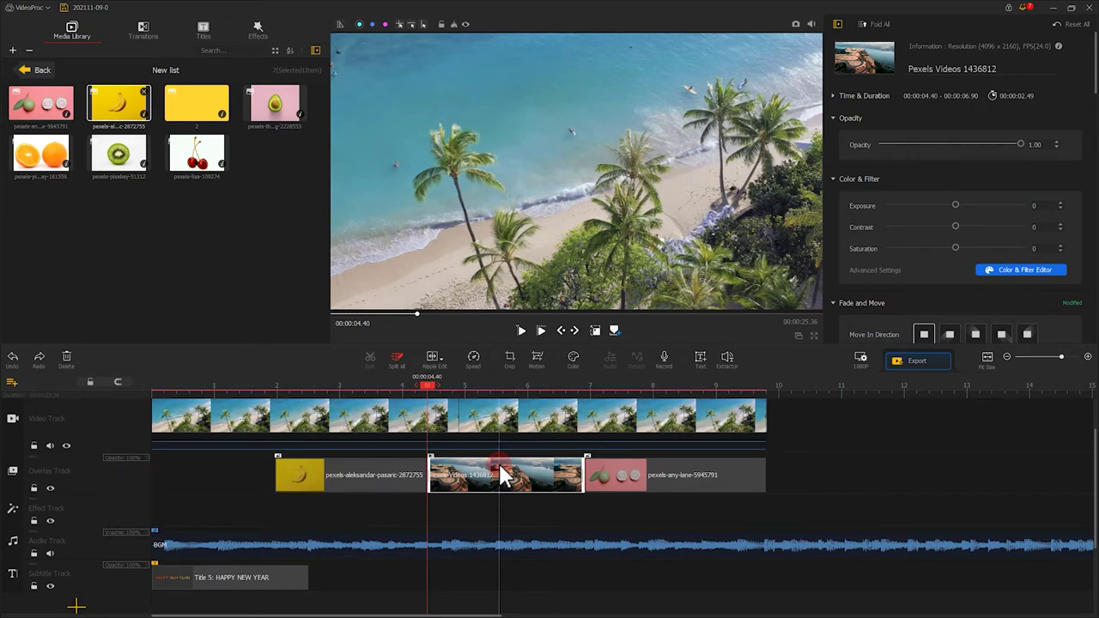
{"action": "left_click", "coordinate": [502, 475]}
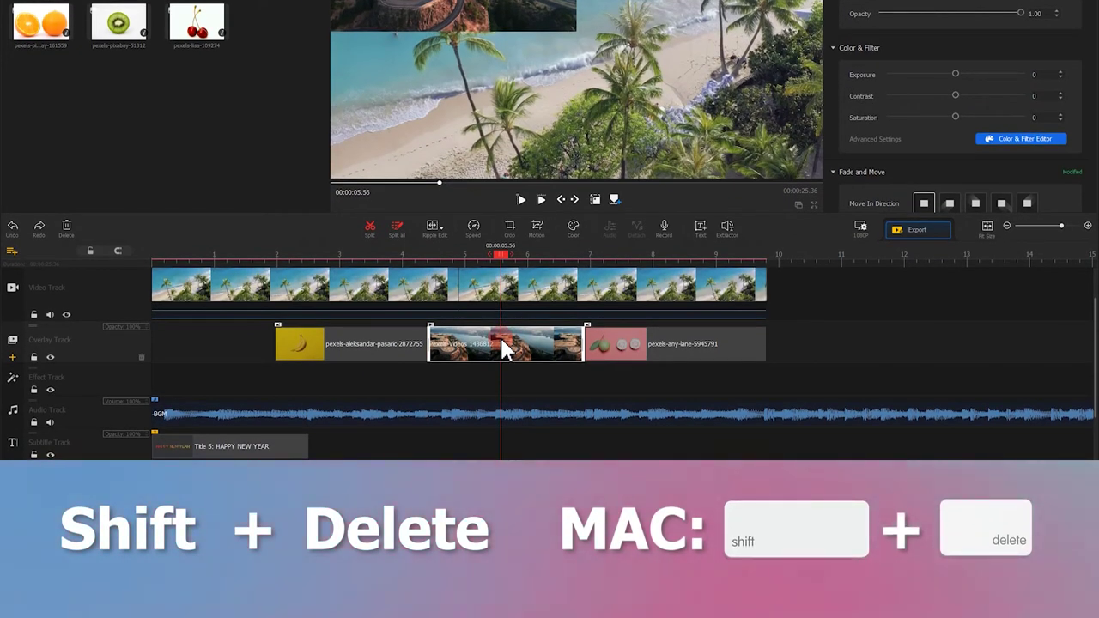
{"action": "key", "text": "shift+Delete"}
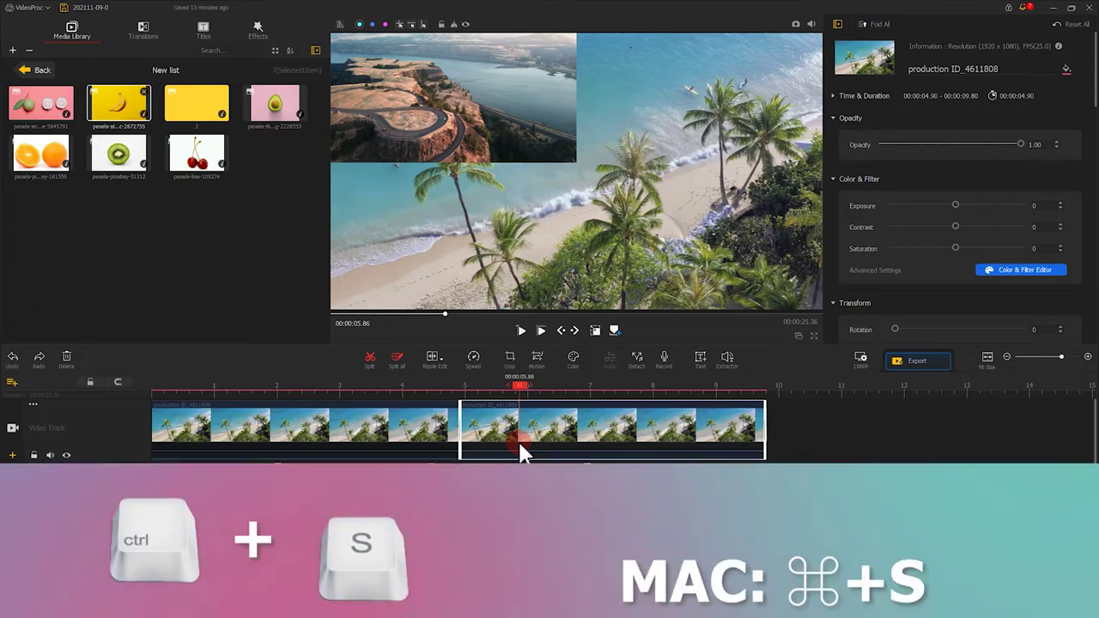
Save the project, then play the timeline from 00:00:02.56 and pause partway.
{"action": "key", "text": "ctrl+s"}
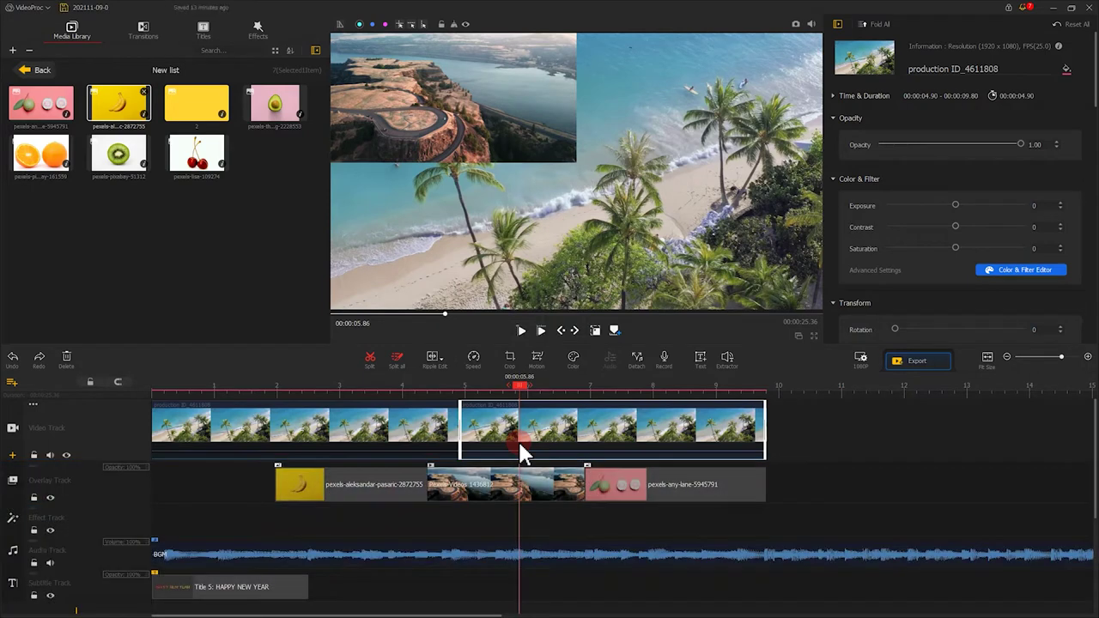
{"action": "key", "text": "ctrl+s"}
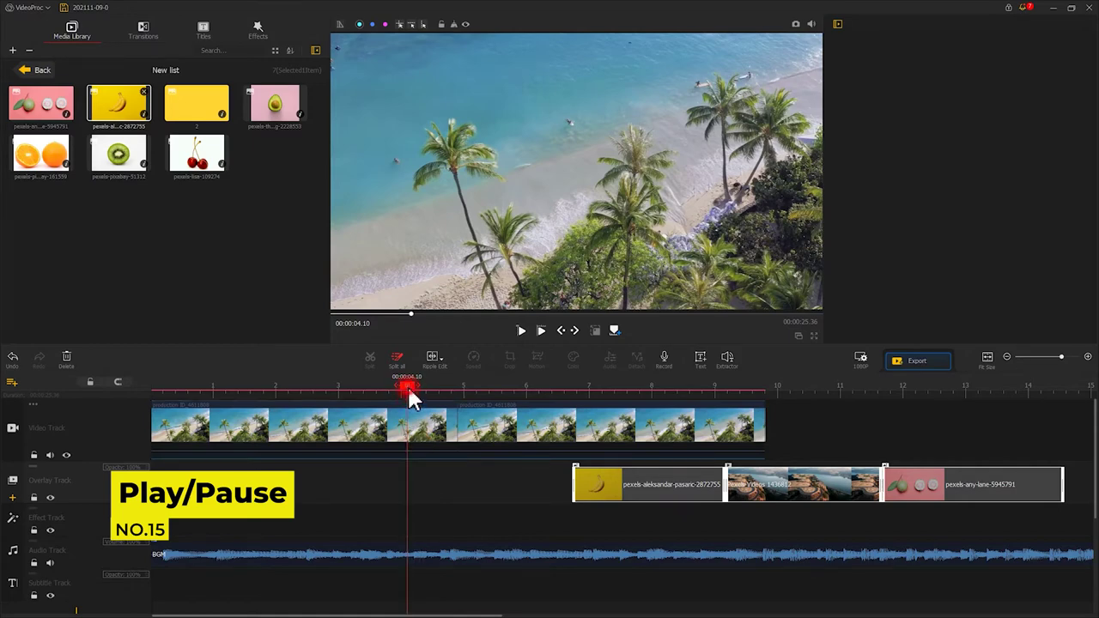
{"action": "left_click_drag", "start_coordinate": [408, 387], "coordinate": [131, 382]}
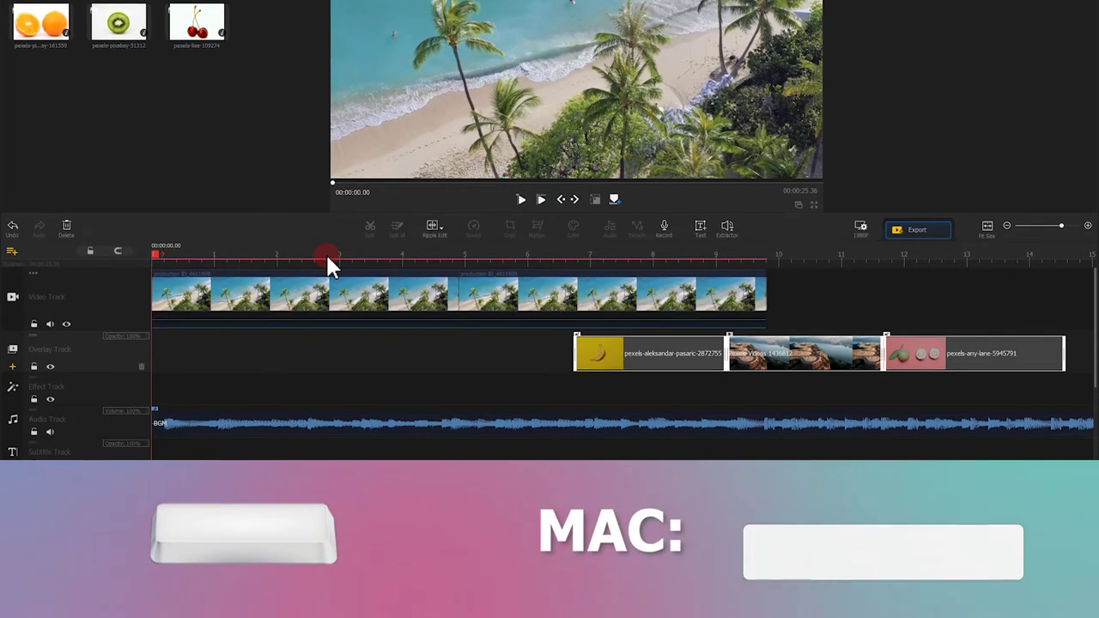
{"action": "key", "text": "space"}
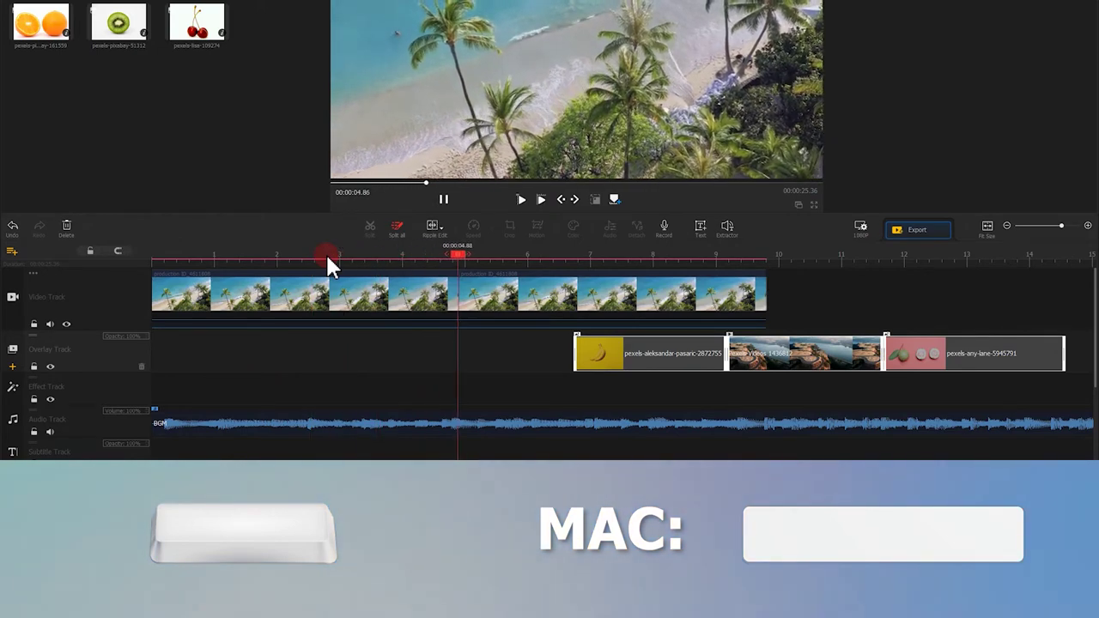
{"action": "key", "text": "space"}
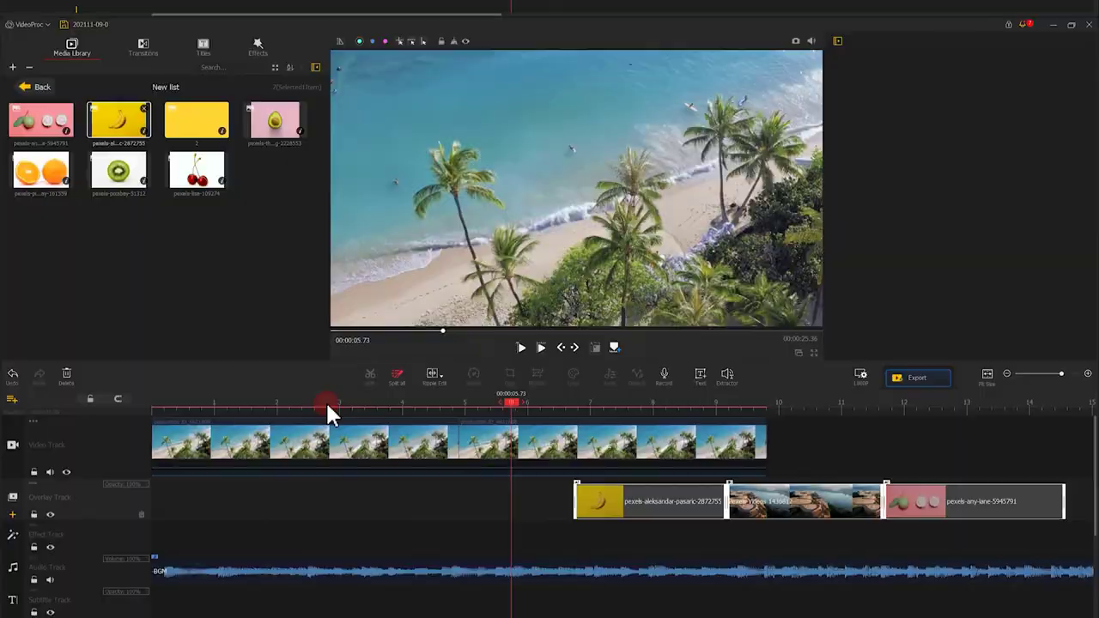
Place the playhead at 00:00:05.80, step four frames forward, then four frames back.
{"action": "left_click", "coordinate": [518, 386]}
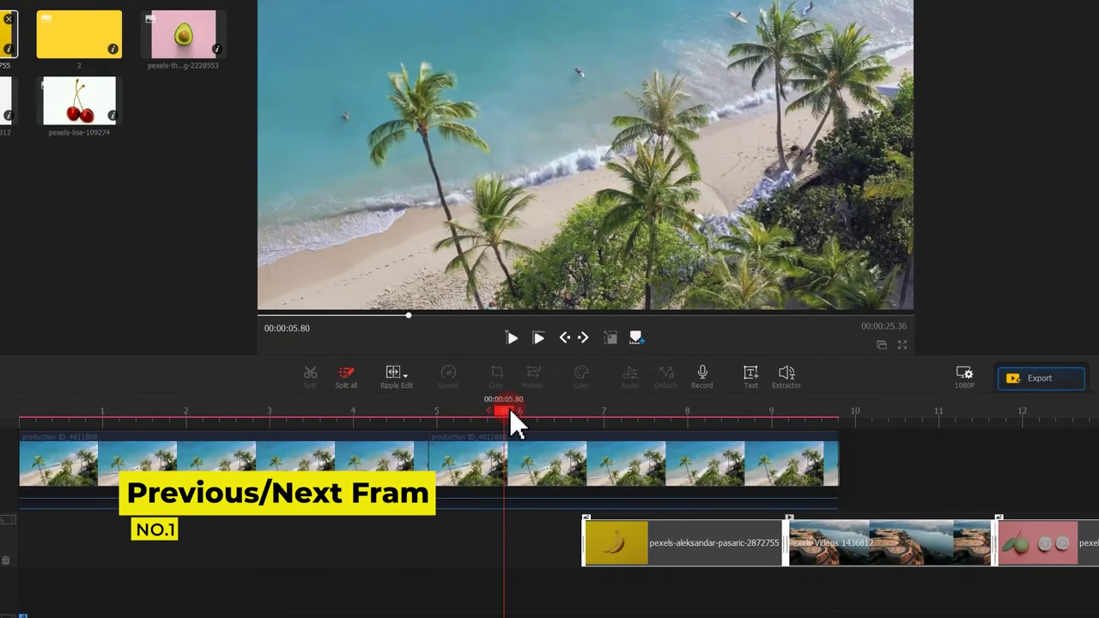
{"action": "key", "text": "Right"}
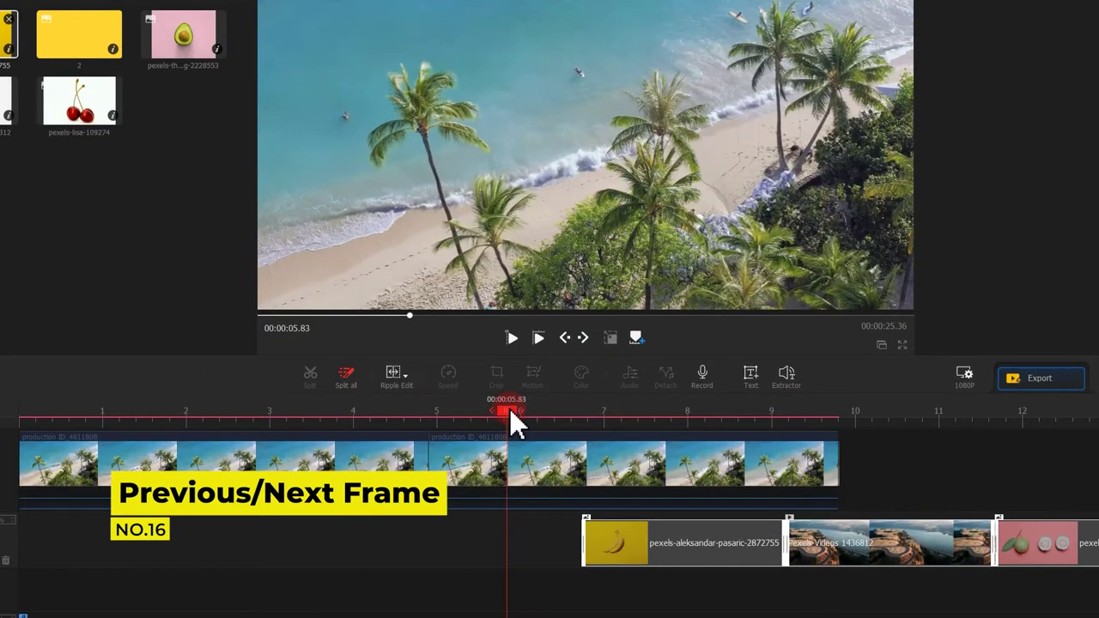
{"action": "key", "text": "Right"}
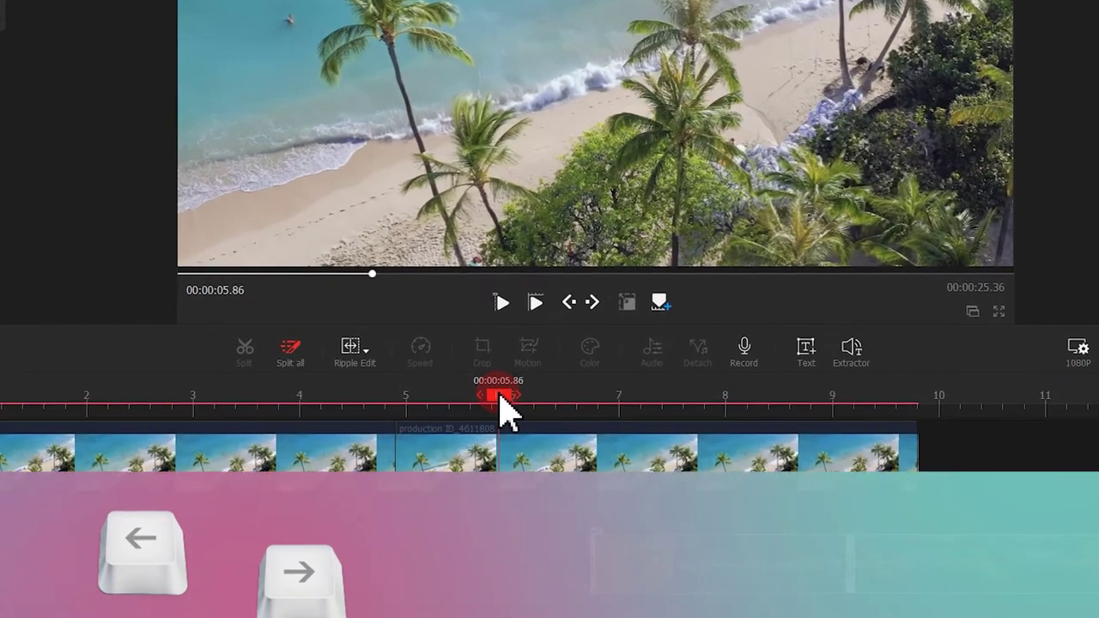
{"action": "key", "text": "Right"}
{"action": "key", "text": "Right"}
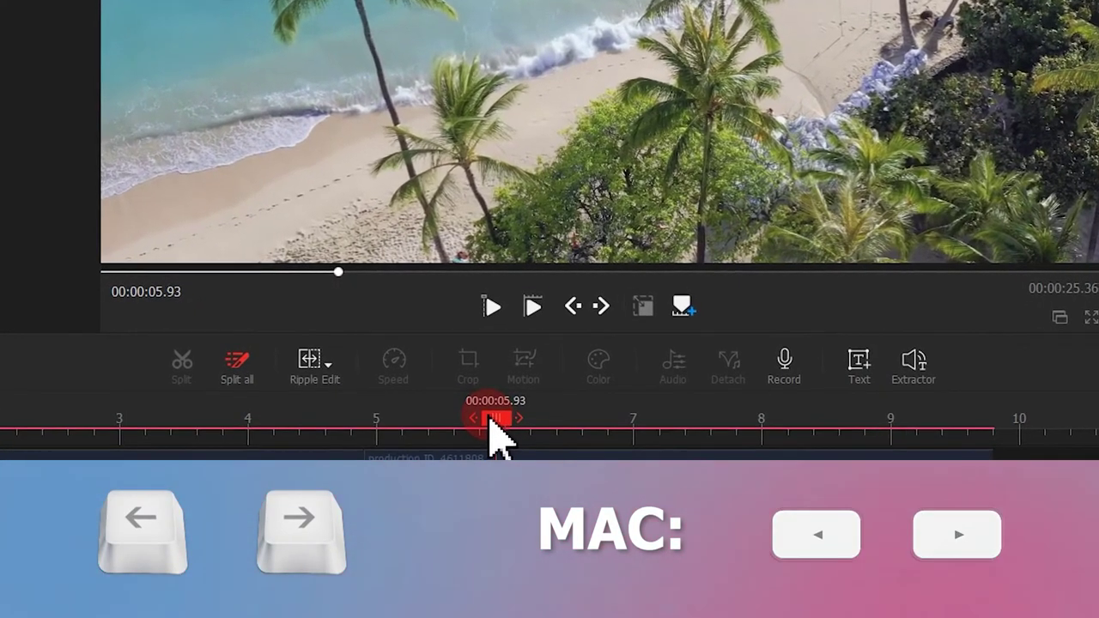
{"action": "key", "text": "Right"}
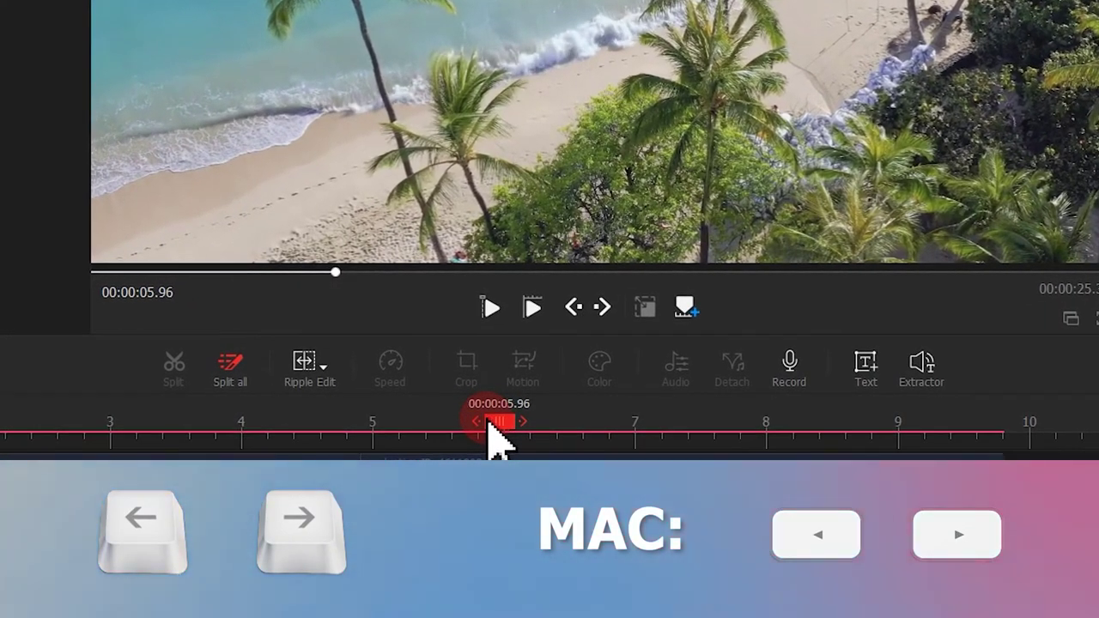
{"action": "key", "text": "Left"}
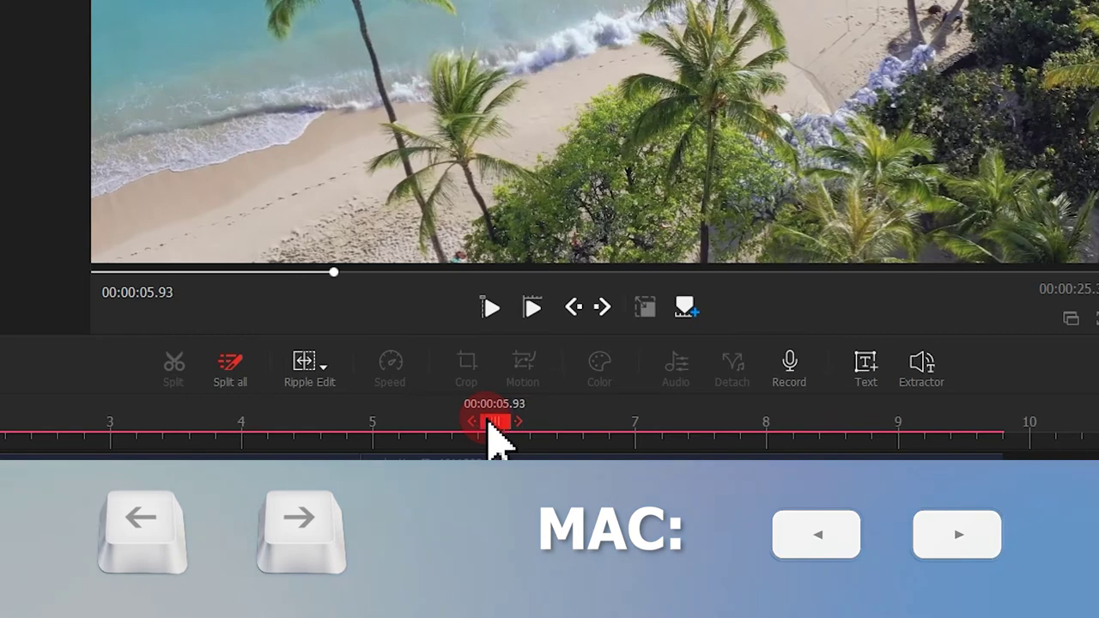
{"action": "key", "text": "Left"}
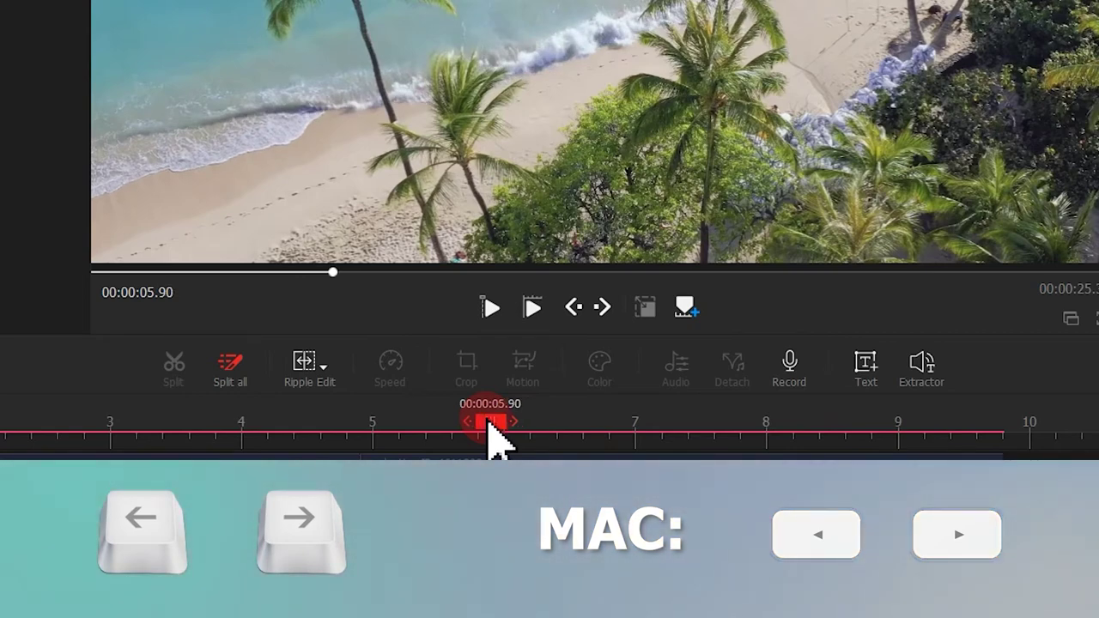
{"action": "key", "text": "Left"}
{"action": "key", "text": "Left"}
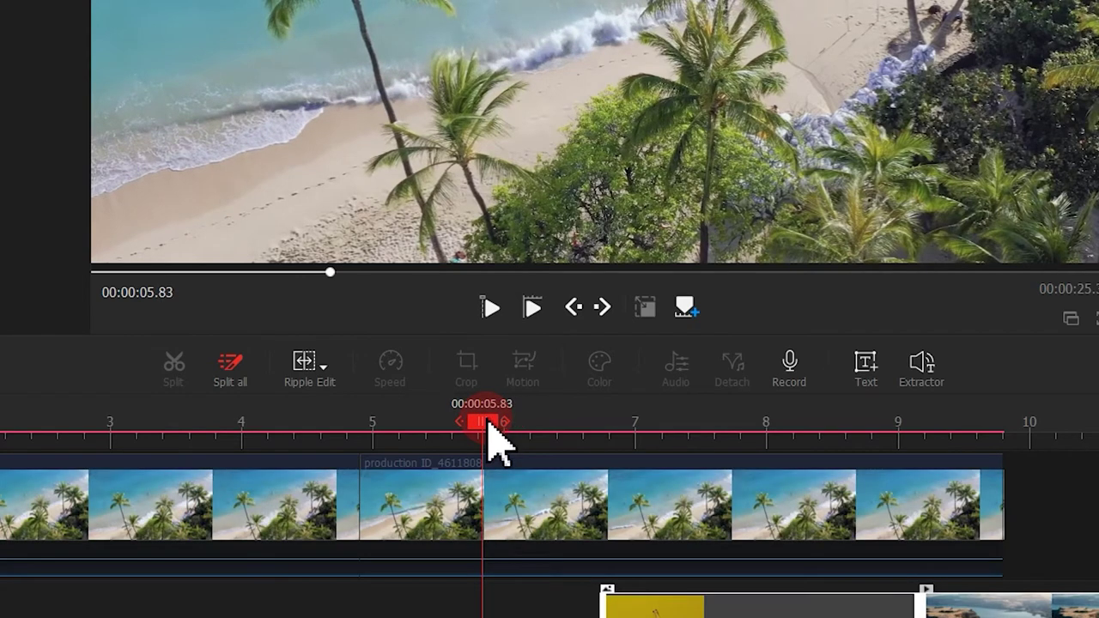
{"action": "key", "text": "Left"}
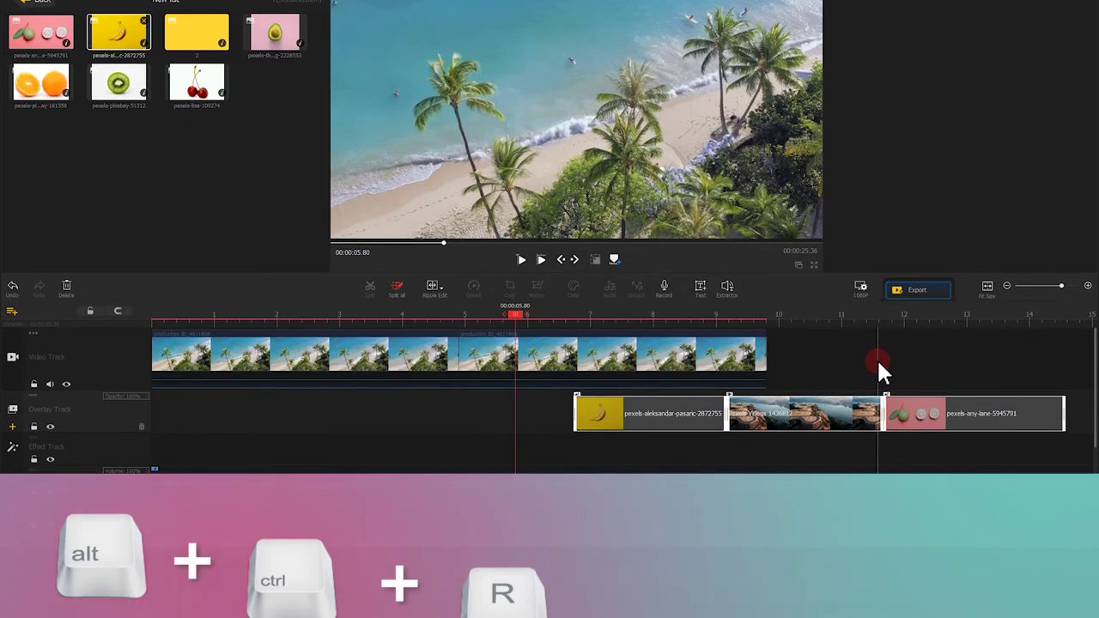
Open Export Settings with Alt+Ctrl+R and start the 1920 x 1080 MP4 export.
{"action": "key", "text": "ctrl+alt+r"}
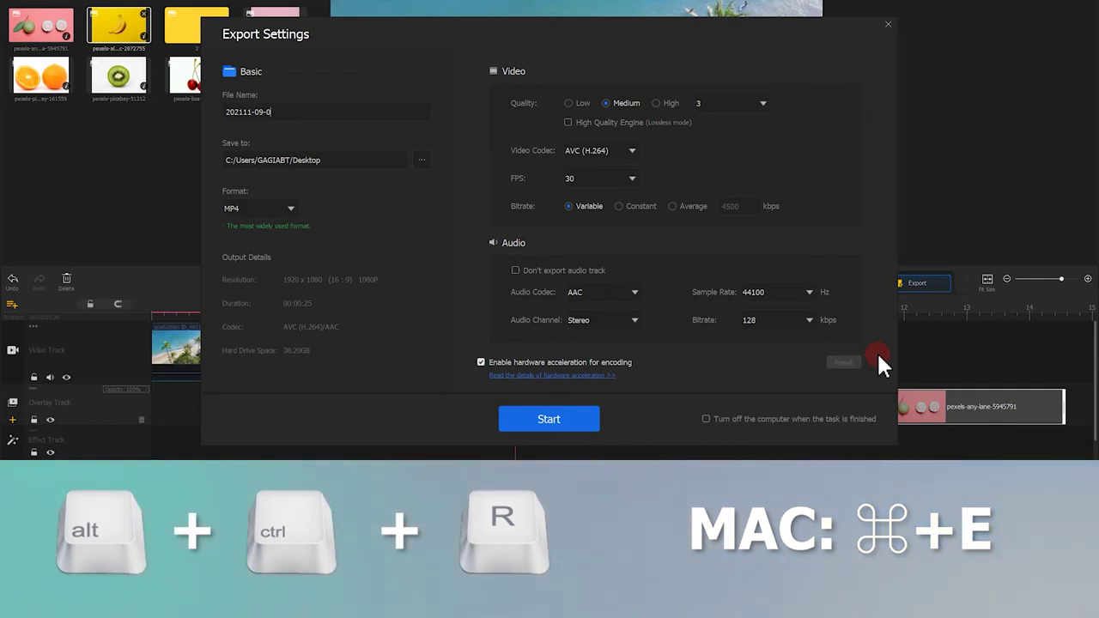
{"action": "left_click", "coordinate": [587, 429]}
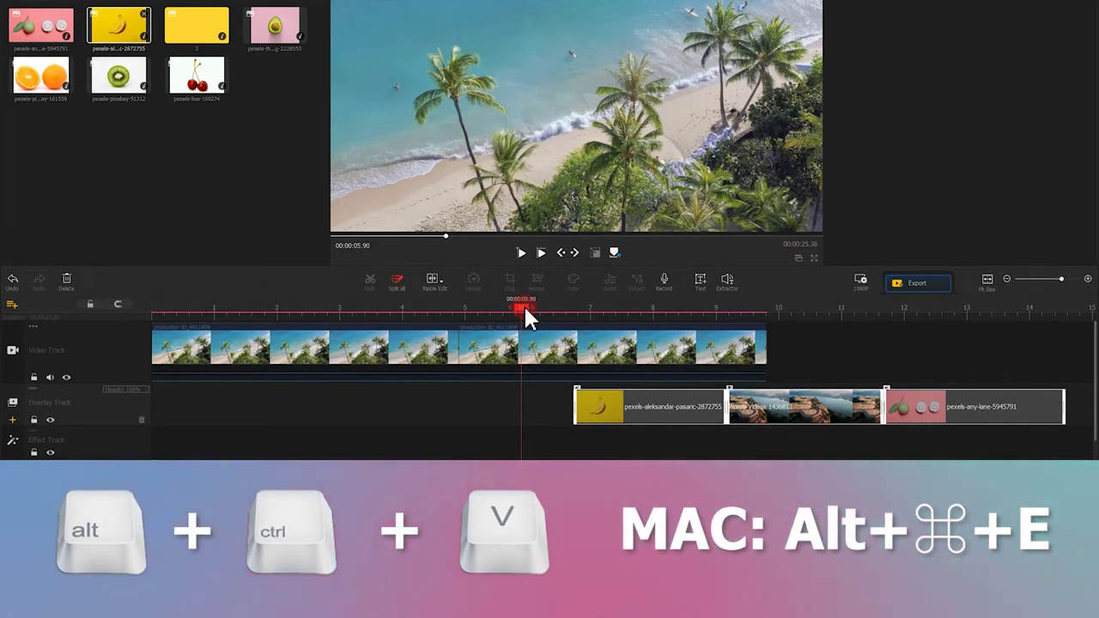
Open Export Settings with Don't export audio track checked using Alt+Ctrl+V.
{"action": "key", "text": "alt+ctrl+v"}
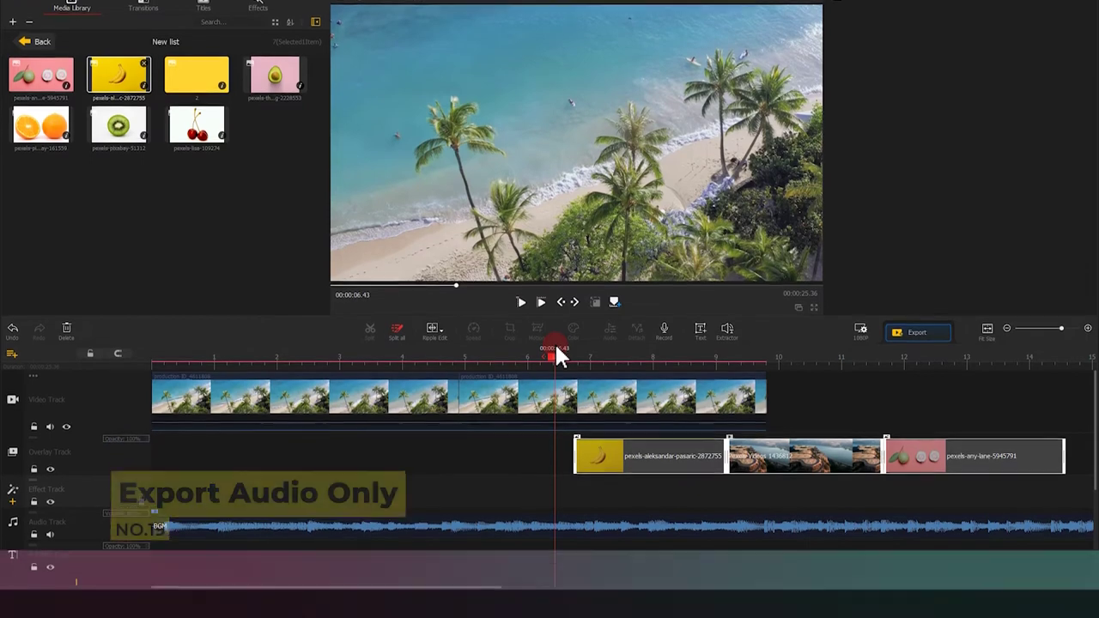
Export audio only as MP3 at 44100 Hz, keeping the codec and sample rate.
{"action": "key", "text": "ctrl+alt+a"}
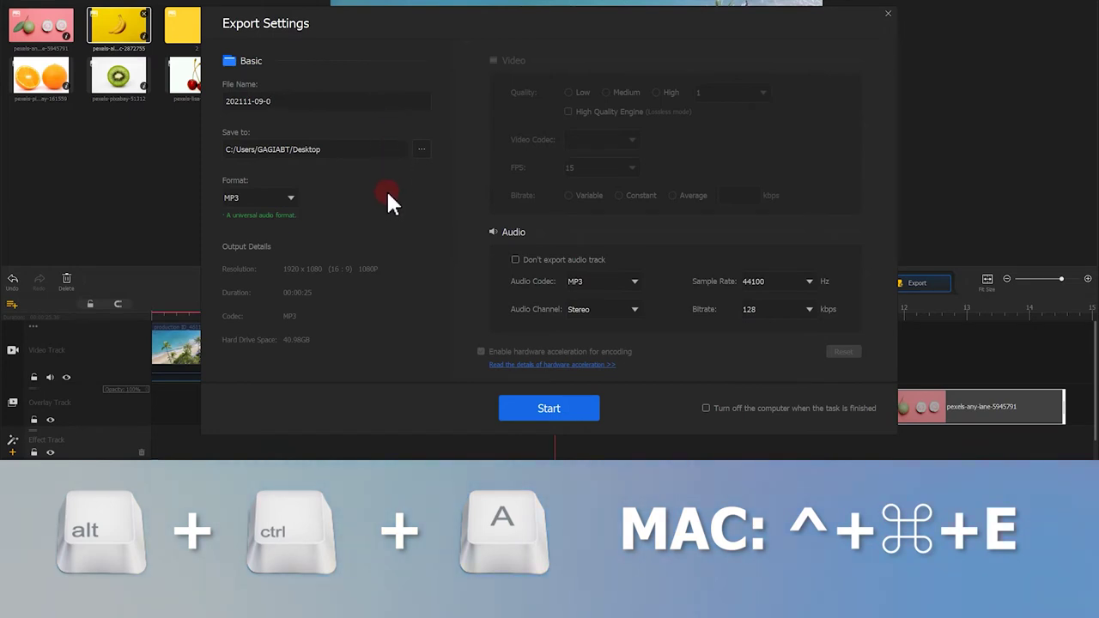
{"action": "left_click", "coordinate": [605, 281]}
{"action": "left_click", "coordinate": [627, 290]}
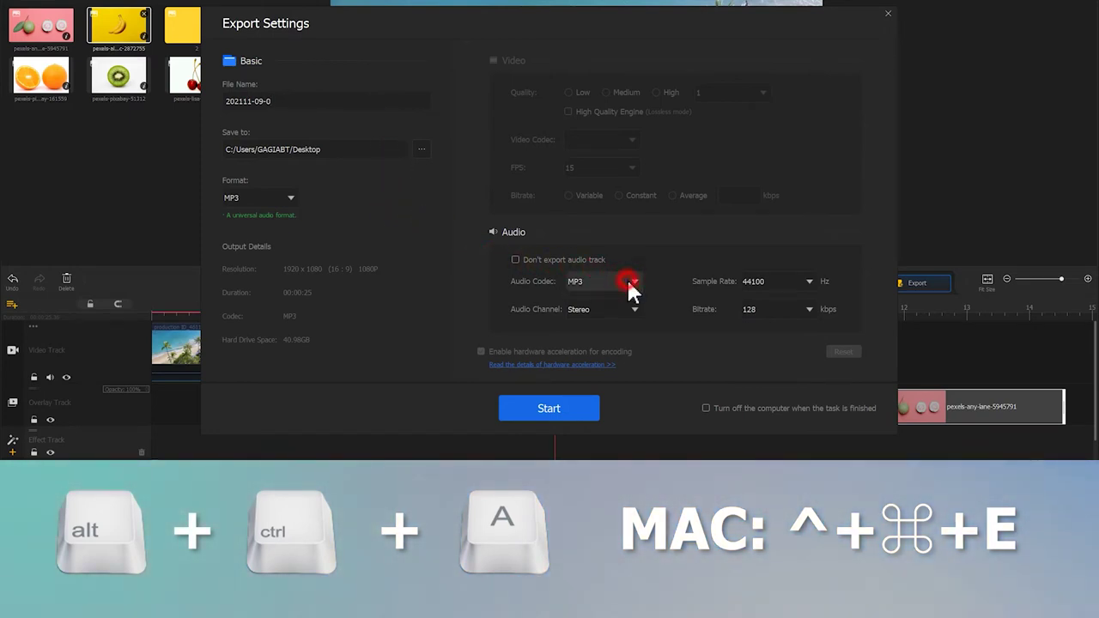
{"action": "left_click", "coordinate": [769, 284]}
{"action": "left_click", "coordinate": [770, 282]}
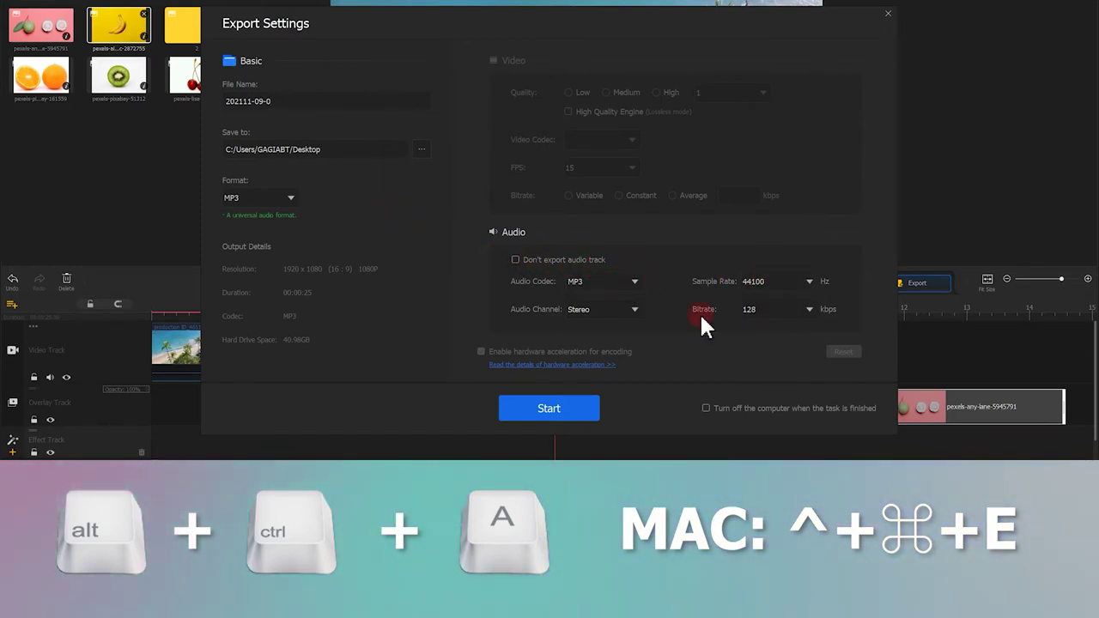
{"action": "left_click", "coordinate": [591, 398]}
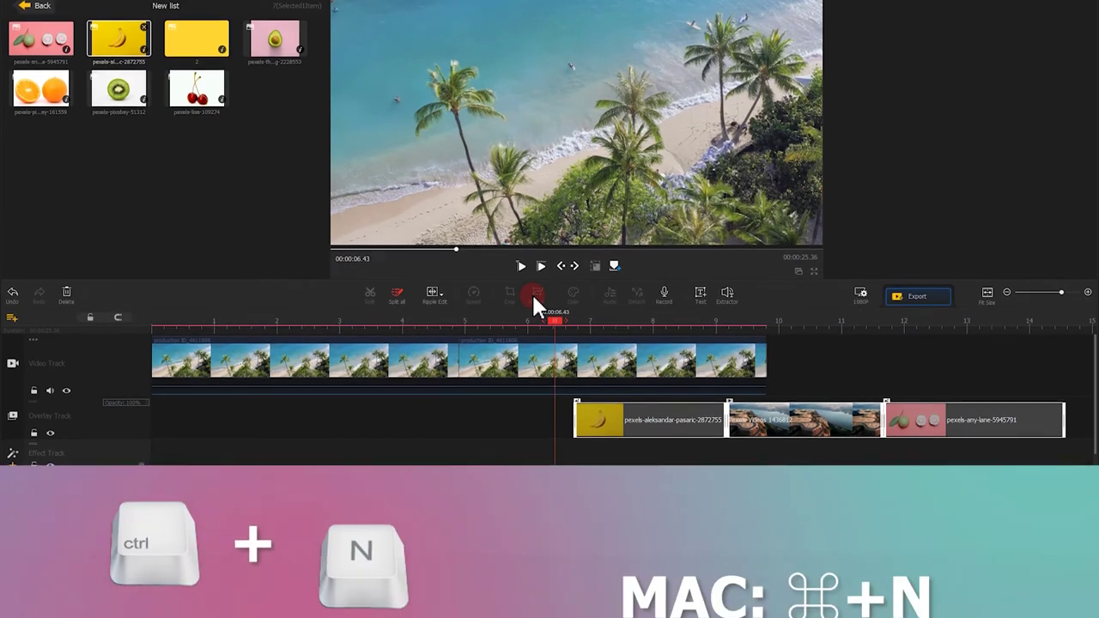
Create new project 202111-10-0 with 1920 x 1080 resolution and 30 fps.
{"action": "key", "text": "ctrl+n"}
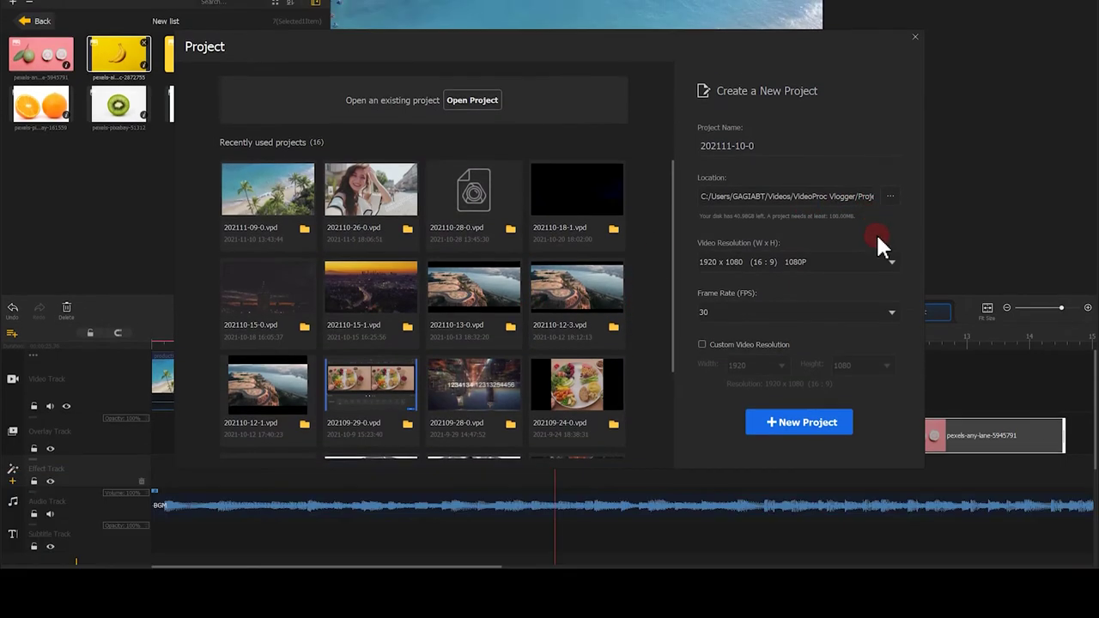
{"action": "left_click", "coordinate": [891, 244]}
{"action": "left_click", "coordinate": [892, 307]}
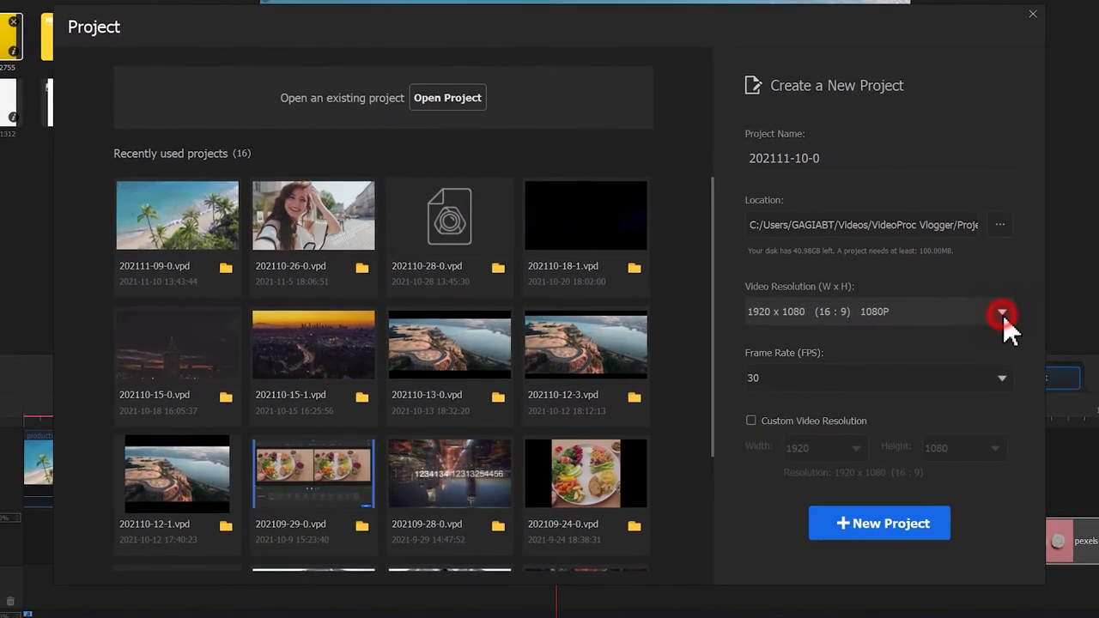
{"action": "left_click", "coordinate": [1004, 378]}
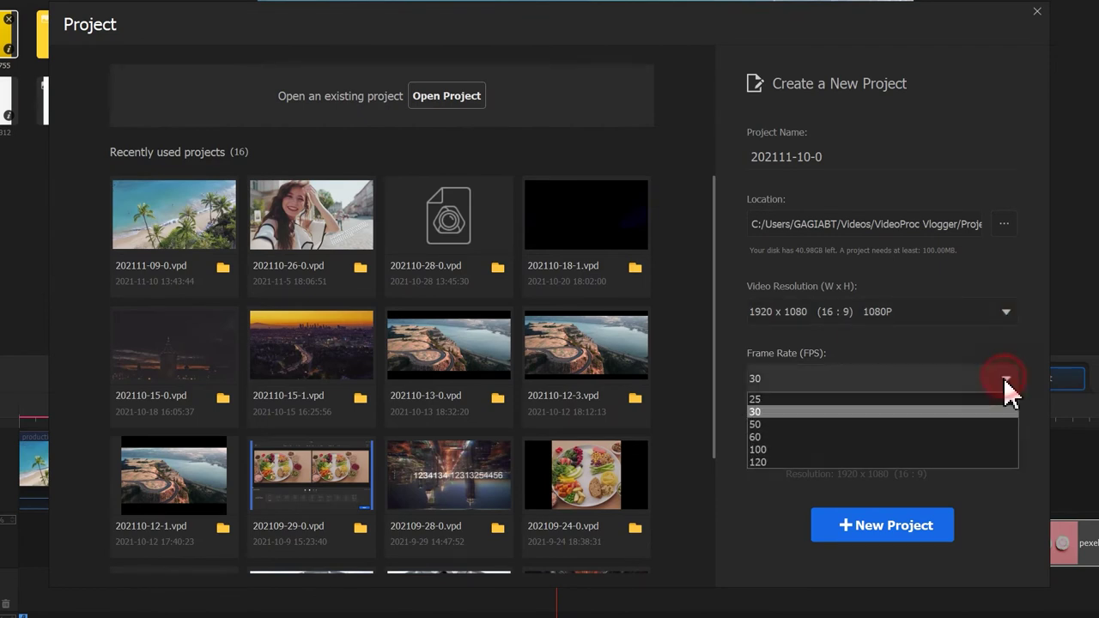
{"action": "left_click", "coordinate": [1005, 379]}
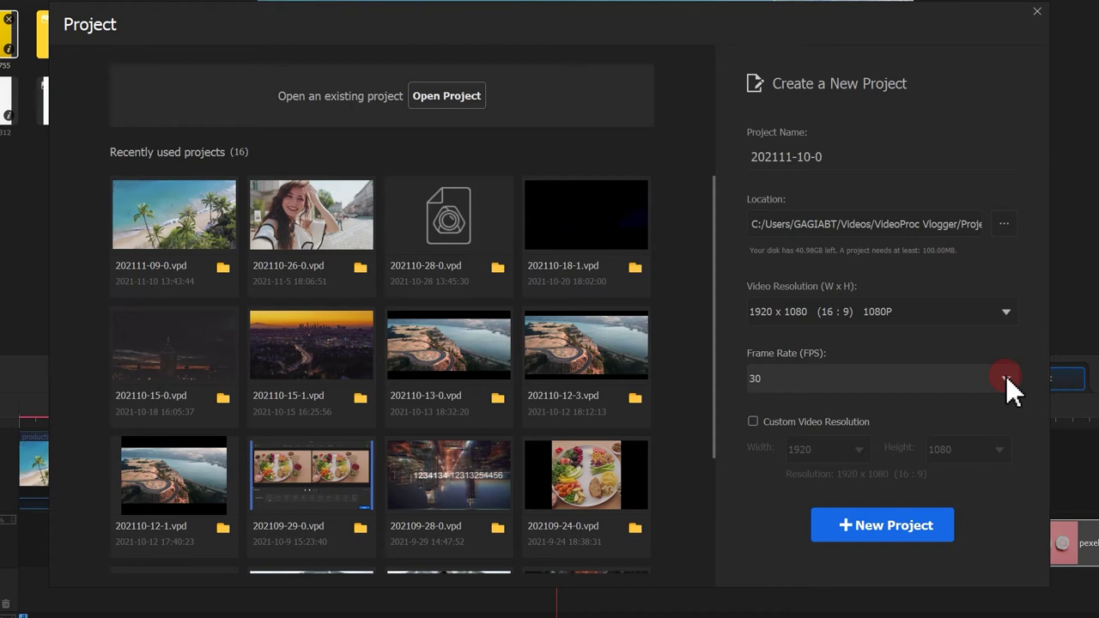
{"action": "left_click", "coordinate": [897, 522]}
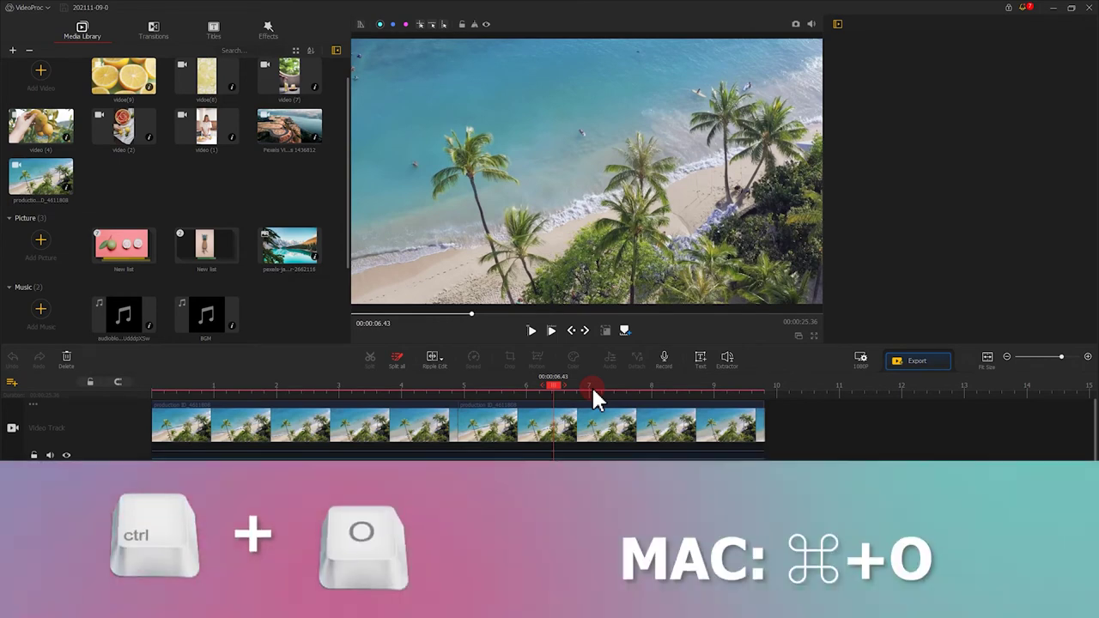
Open 202110-18-1.vpd from the 202110-18-1 folder under Projects.
{"action": "key", "text": "ctrl+o"}
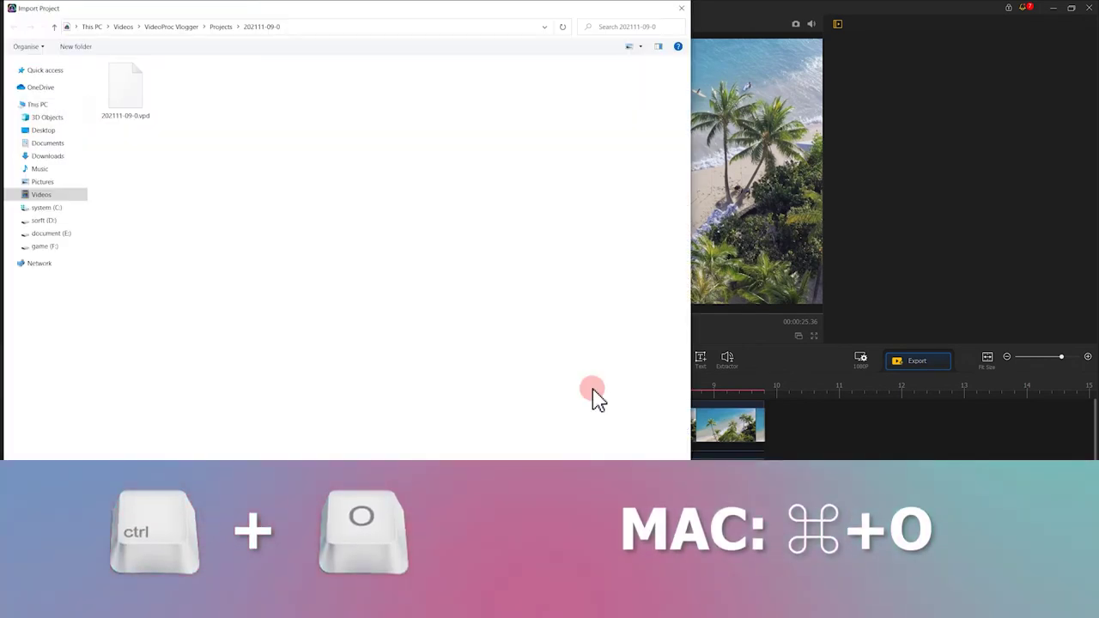
{"action": "left_click", "coordinate": [220, 26]}
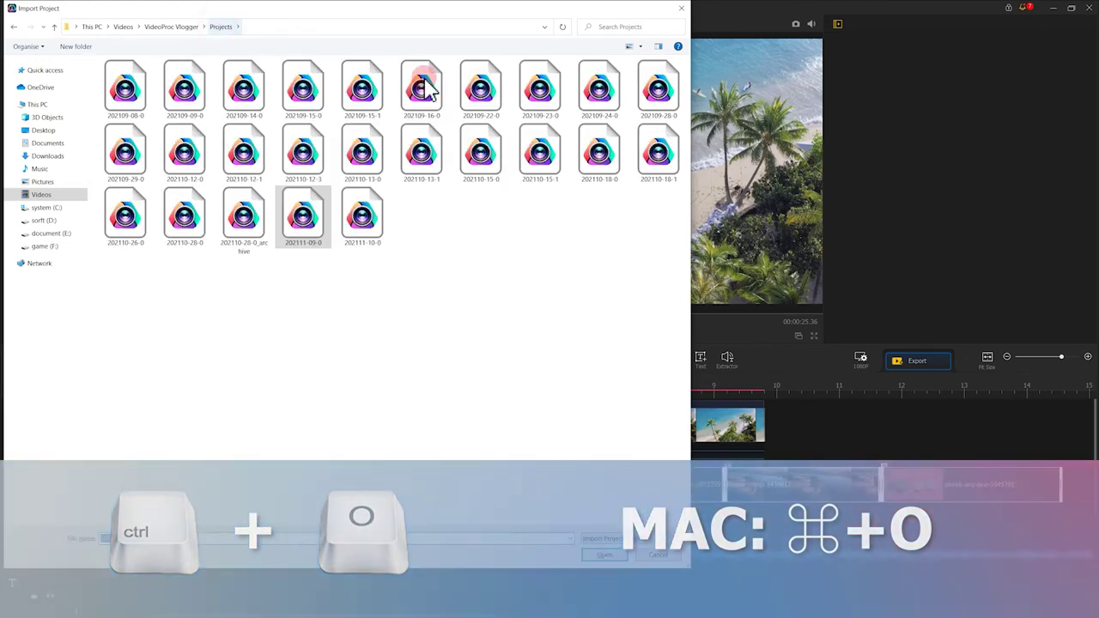
{"action": "double_click", "coordinate": [657, 159]}
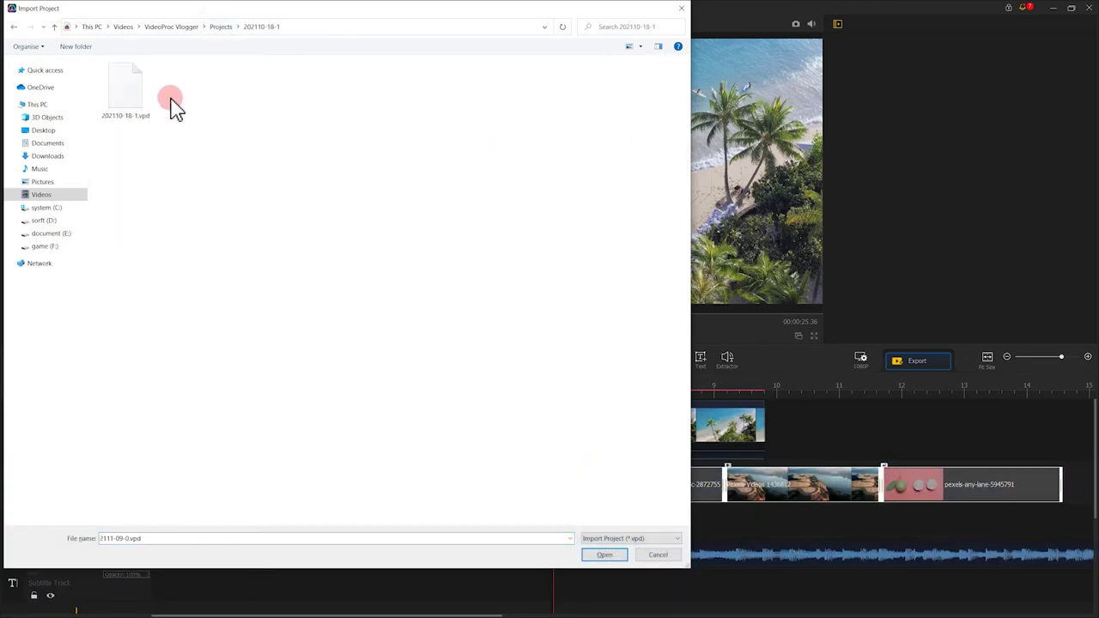
{"action": "double_click", "coordinate": [136, 97]}
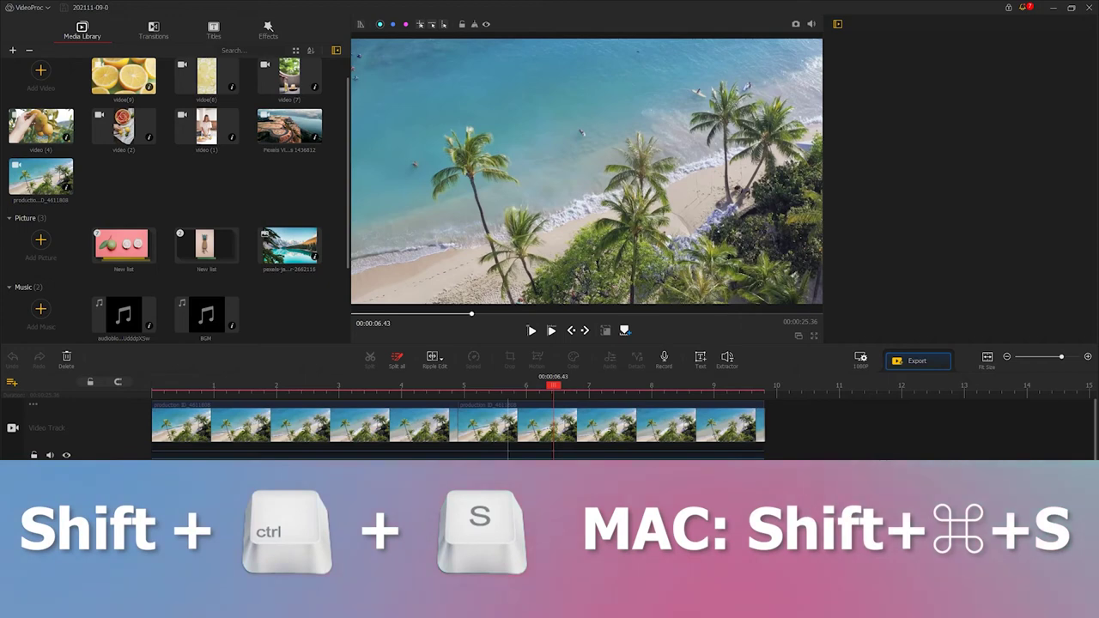
Save the project as a copy named 202111-09-0_copy.
{"action": "key", "text": "ctrl+shift+s"}
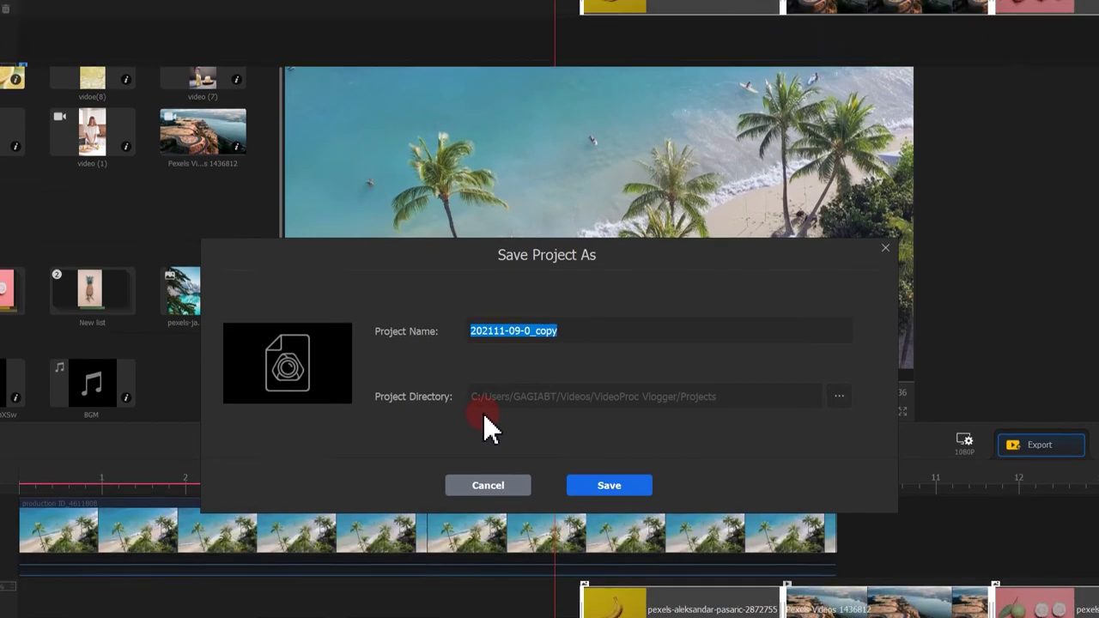
{"action": "key", "text": "Return"}
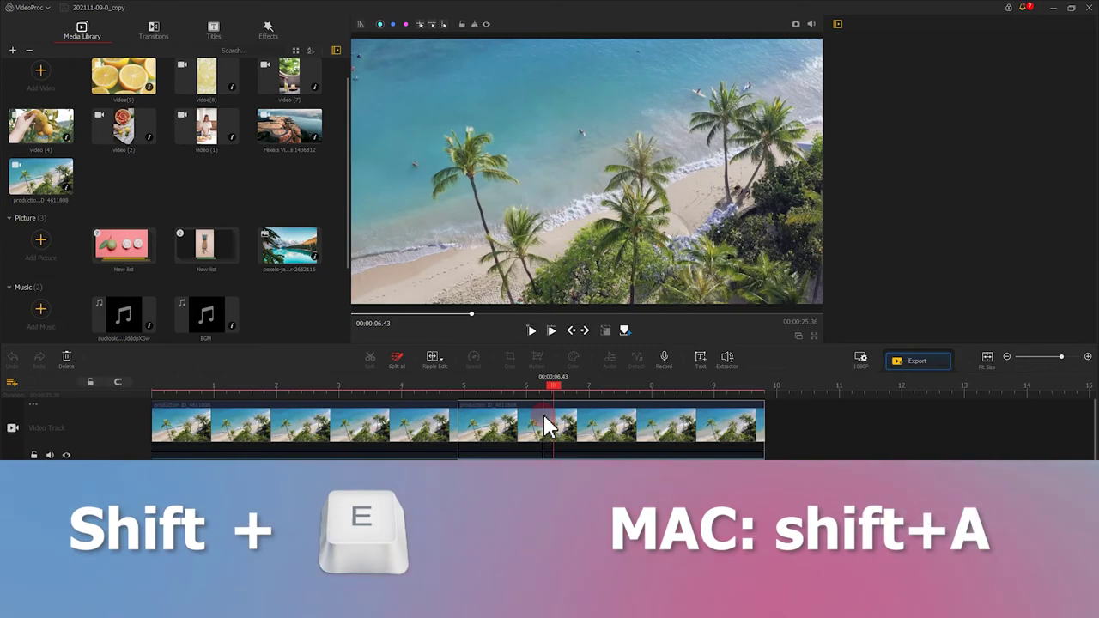
Archive the project with Shift+E and open the resulting 202111-09-0_copy_archive folder.
{"action": "key", "text": "shift+e"}
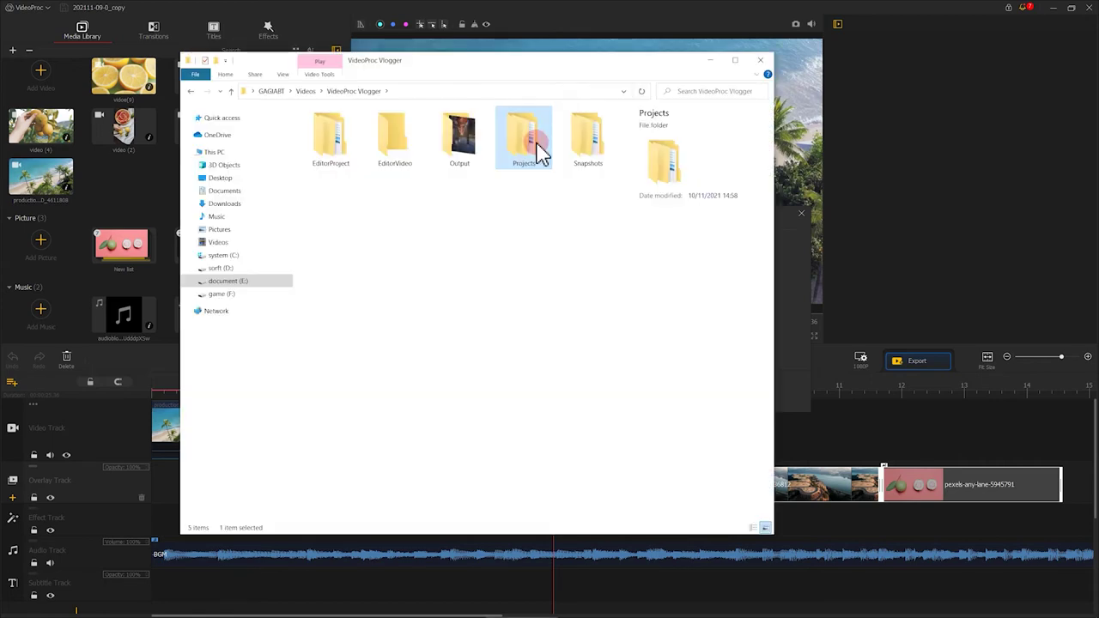
{"action": "double_click", "coordinate": [535, 146]}
{"action": "left_click", "coordinate": [440, 126]}
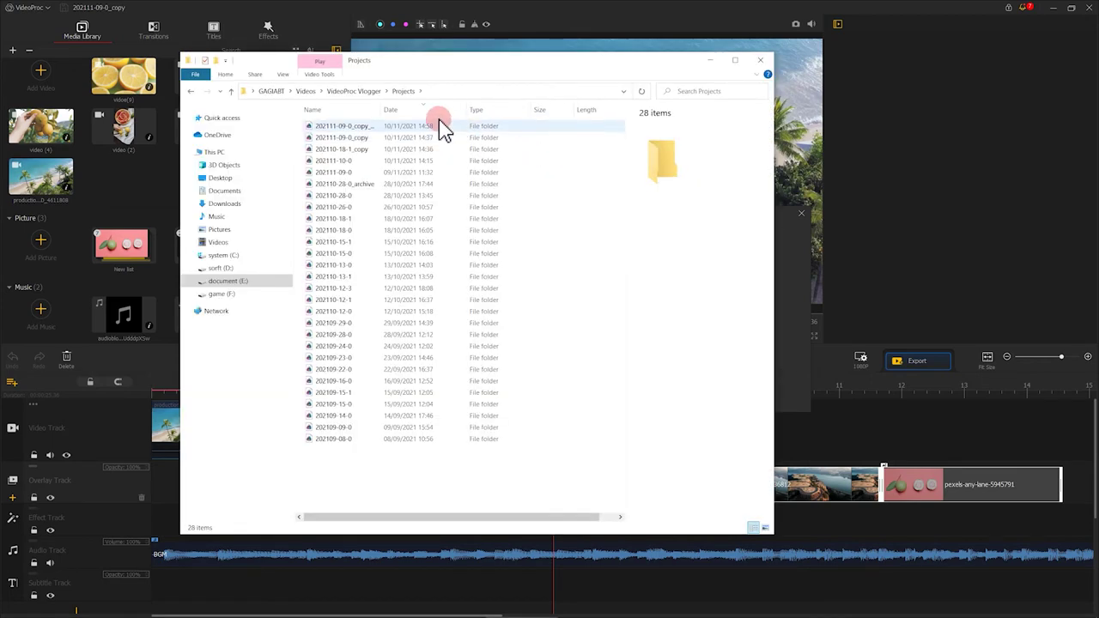
{"action": "double_click", "coordinate": [393, 128]}
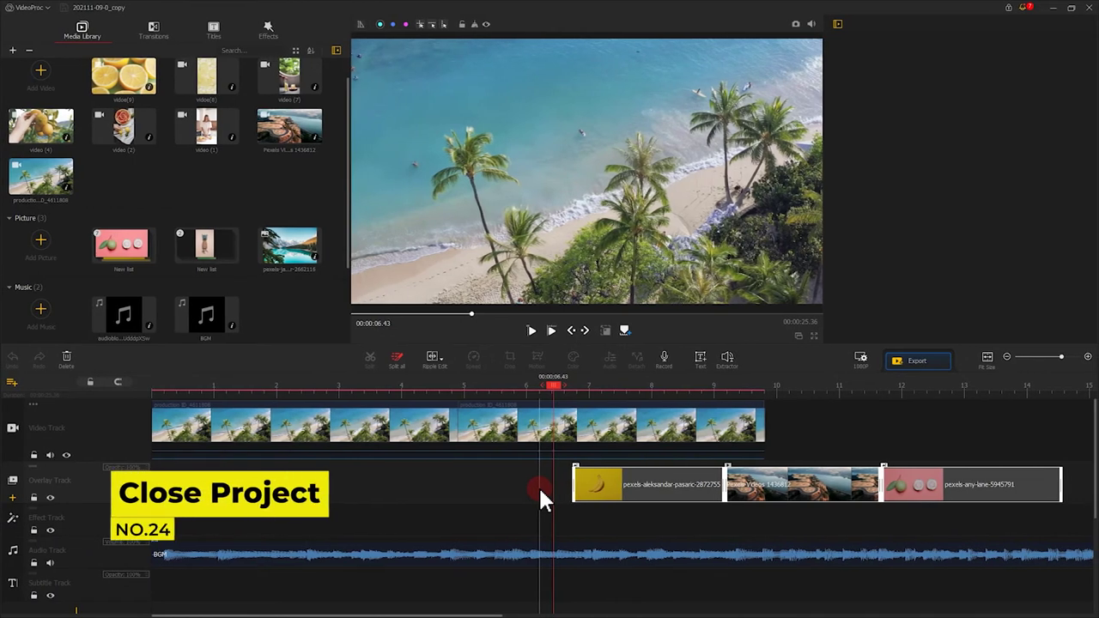
Close the project with Shift+C, review the Folder, Timeline and GPU settings, then reopen Settings with F2.
{"action": "key", "text": "shift+c"}
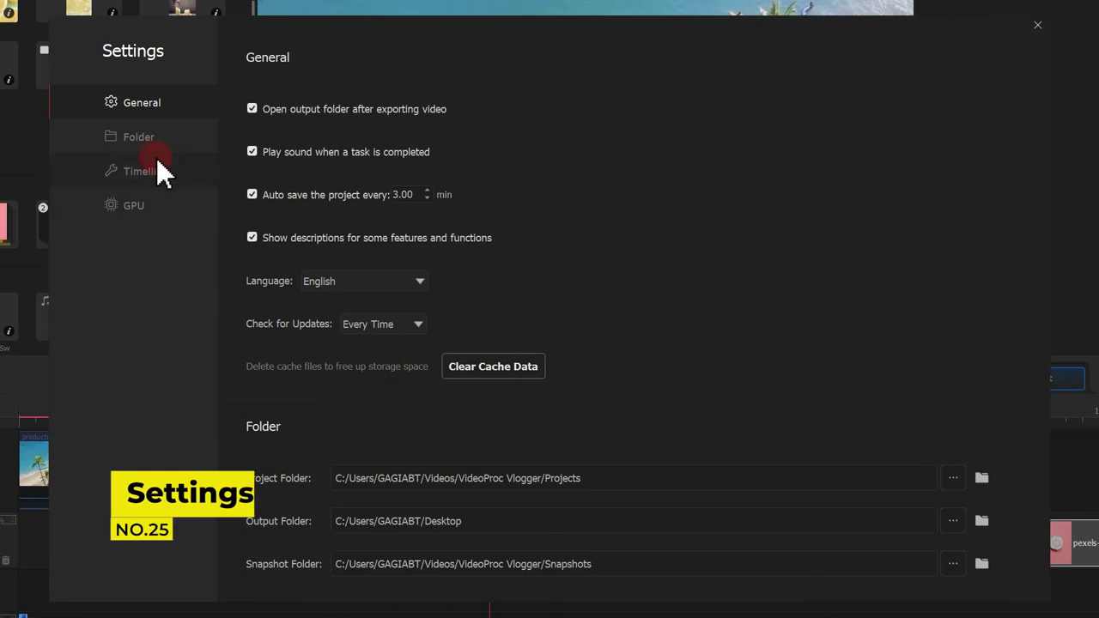
{"action": "left_click", "coordinate": [150, 147]}
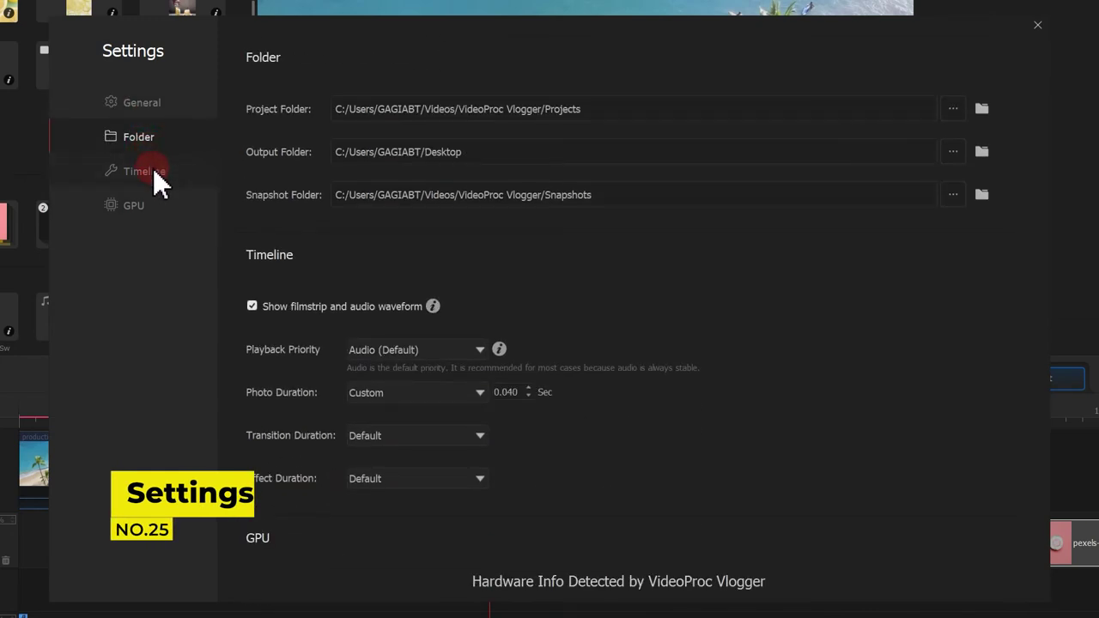
{"action": "left_click", "coordinate": [155, 174]}
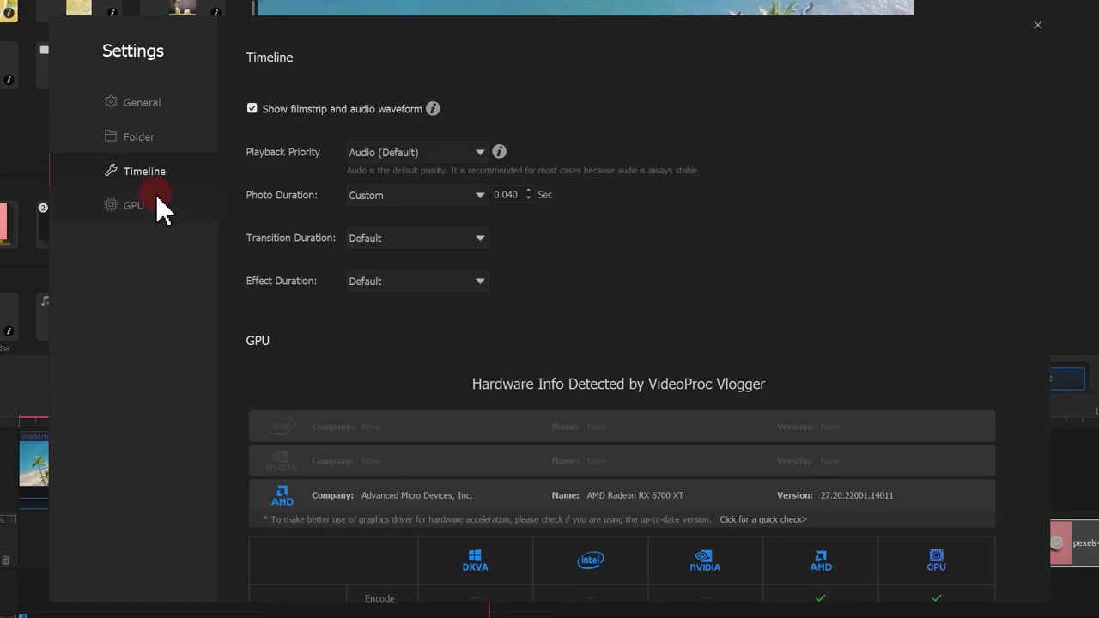
{"action": "left_click", "coordinate": [157, 196]}
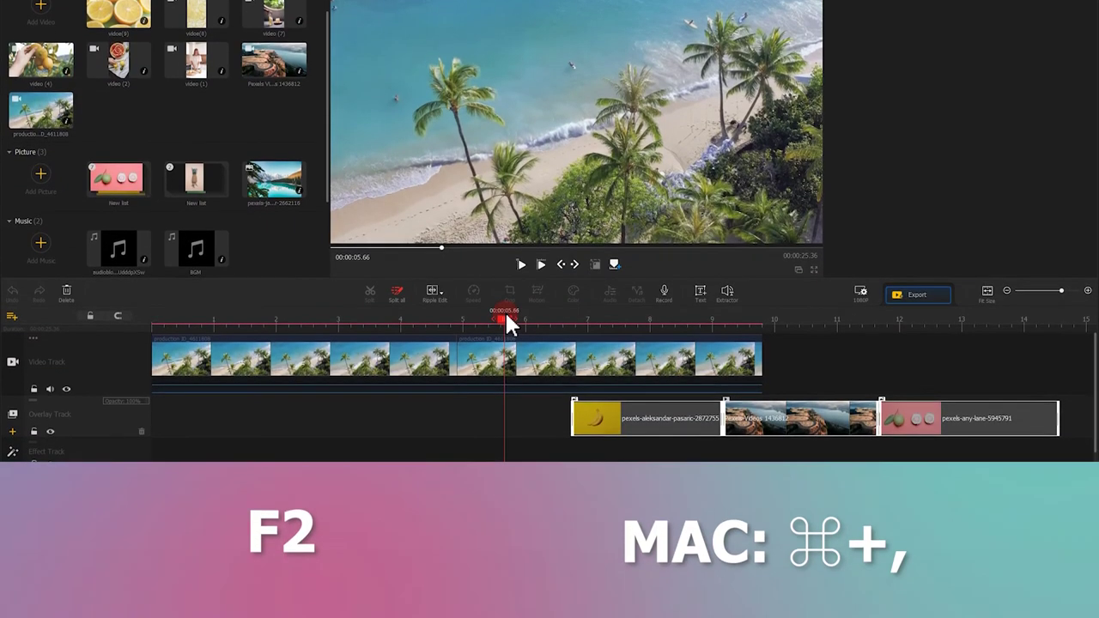
{"action": "key", "text": "F2"}
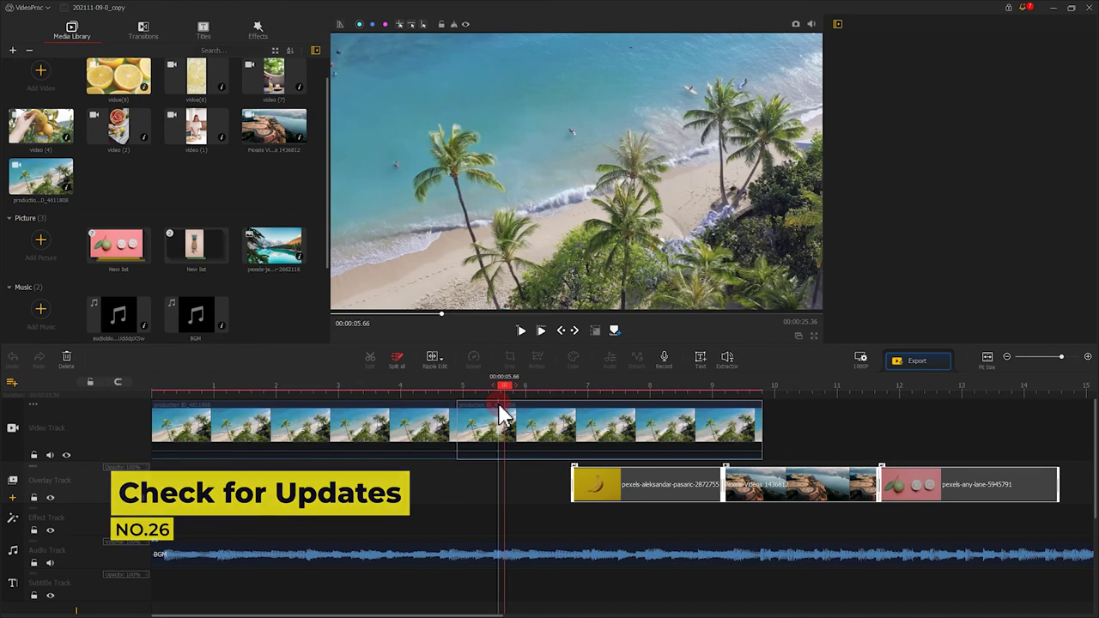
Check for updates with Ctrl+U, then quit with Alt+F4 and save the project's pending changes.
{"action": "key", "text": "ctrl+u"}
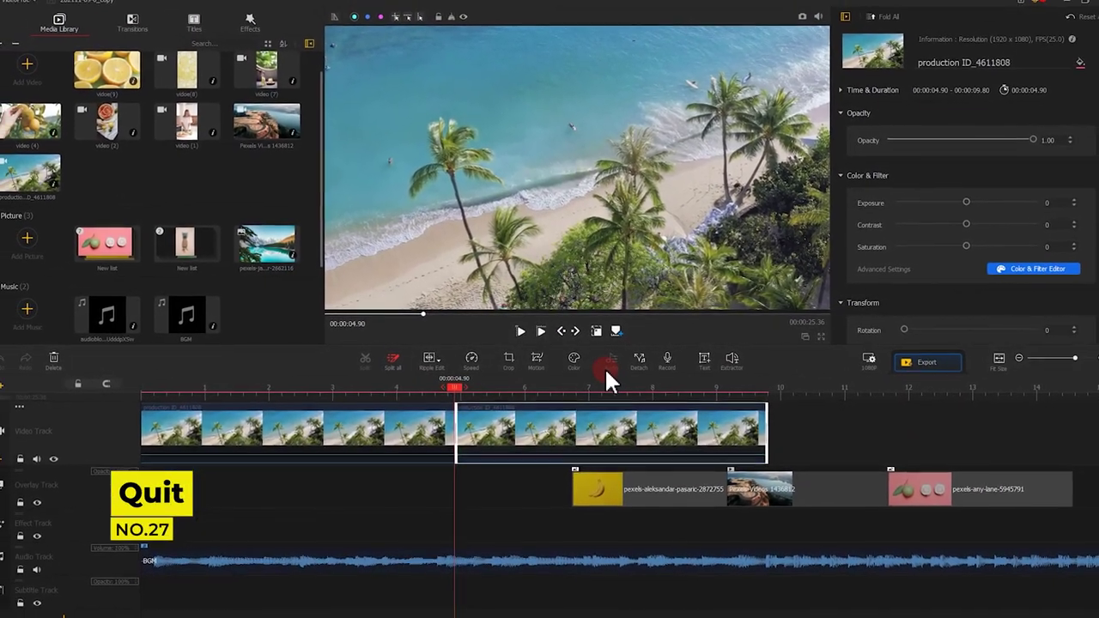
{"action": "left_click", "coordinate": [604, 366]}
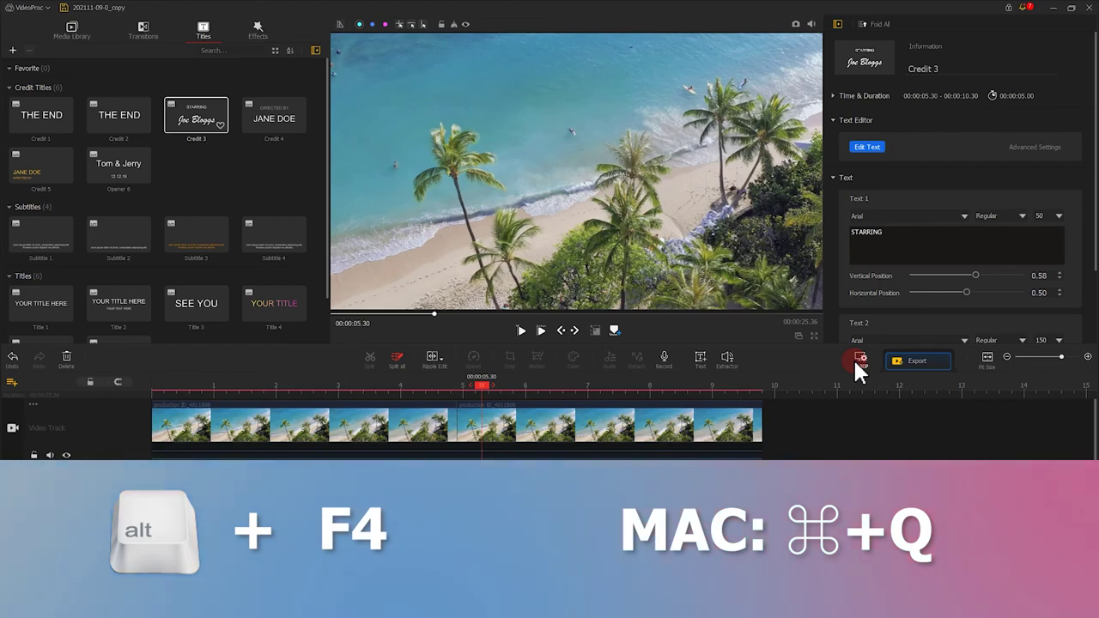
{"action": "key", "text": "alt+F4"}
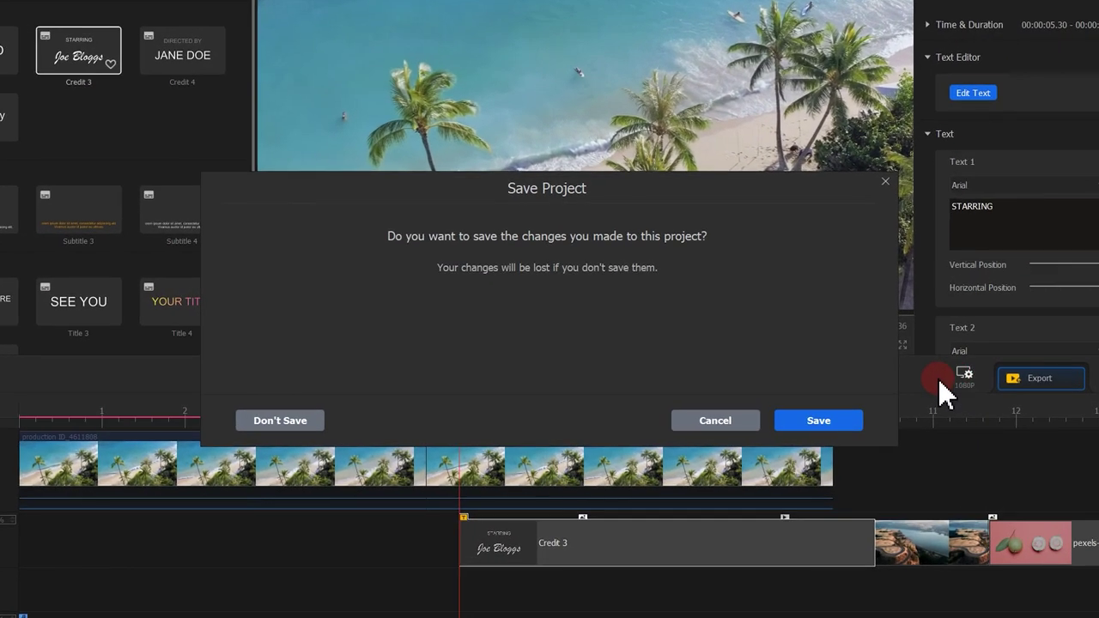
{"action": "left_click", "coordinate": [800, 416]}
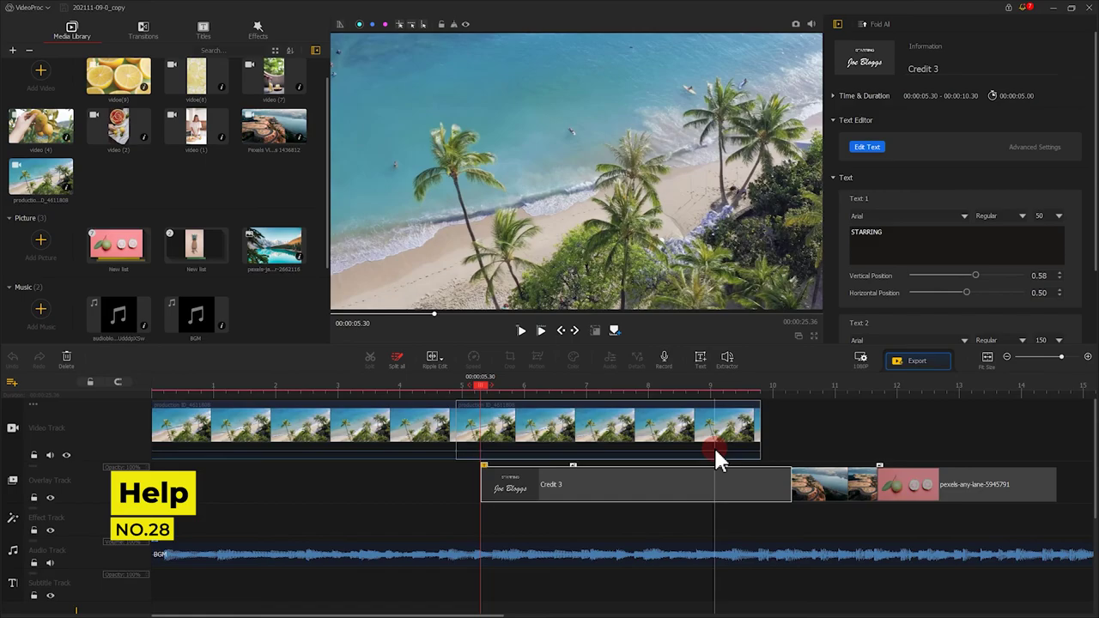
Open the online user guide with F1 and scroll through its sections from Get Started to Editing Audio.
{"action": "key", "text": "F1"}
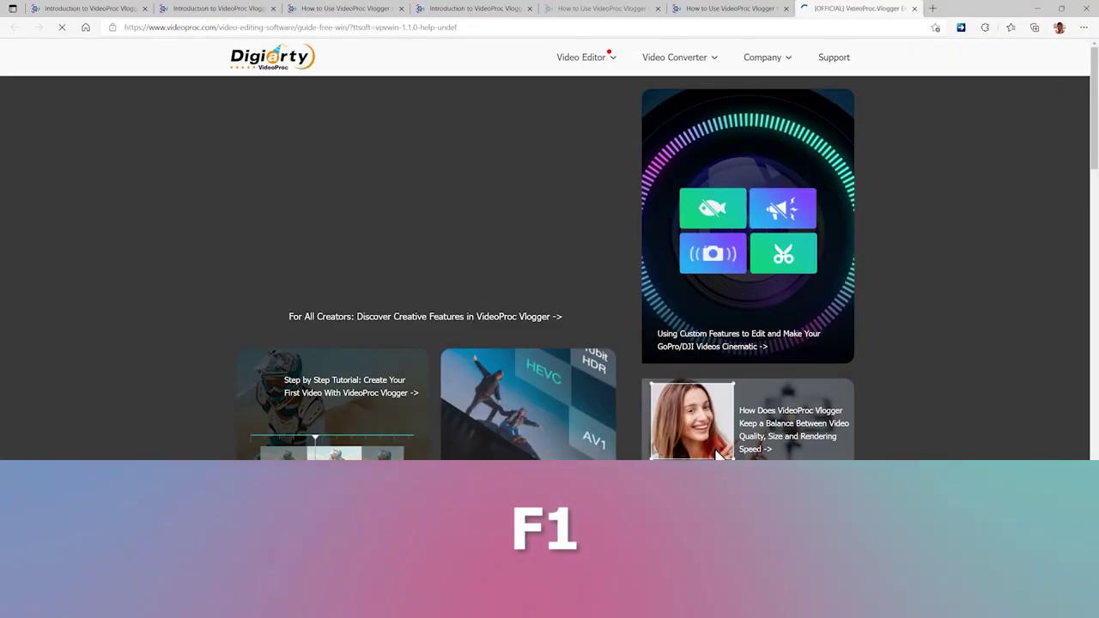
{"action": "scroll", "coordinate": [897, 337], "scroll_direction": "down", "scroll_amount": 5}
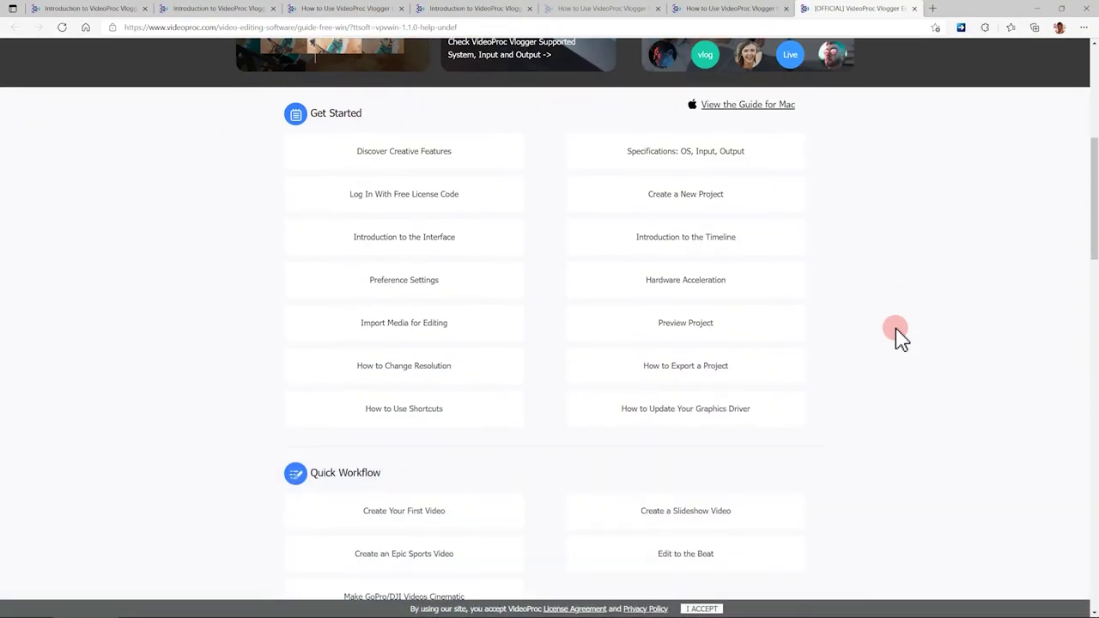
{"action": "scroll", "coordinate": [895, 328], "scroll_direction": "down", "scroll_amount": 5}
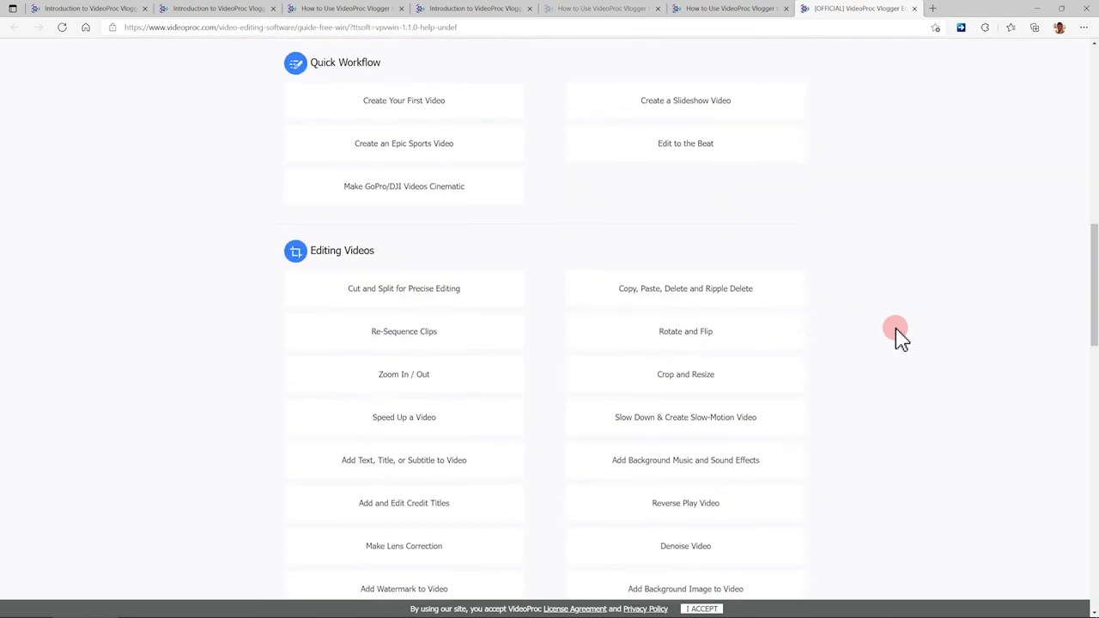
{"action": "scroll", "coordinate": [895, 327], "scroll_direction": "down", "scroll_amount": 5}
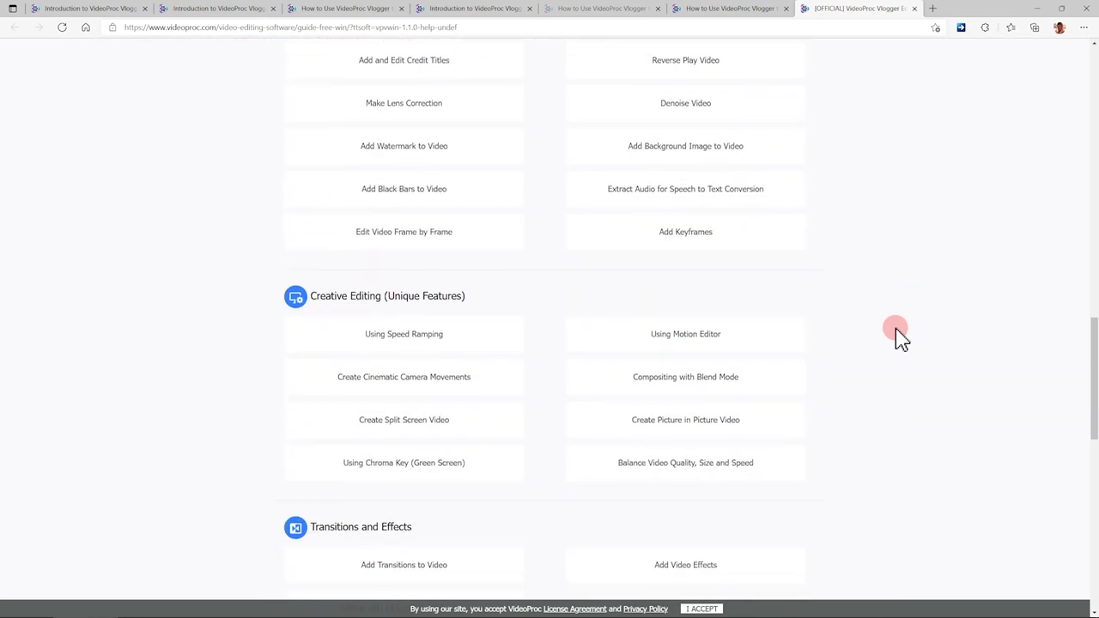
{"action": "scroll", "coordinate": [895, 328], "scroll_direction": "down", "scroll_amount": 5}
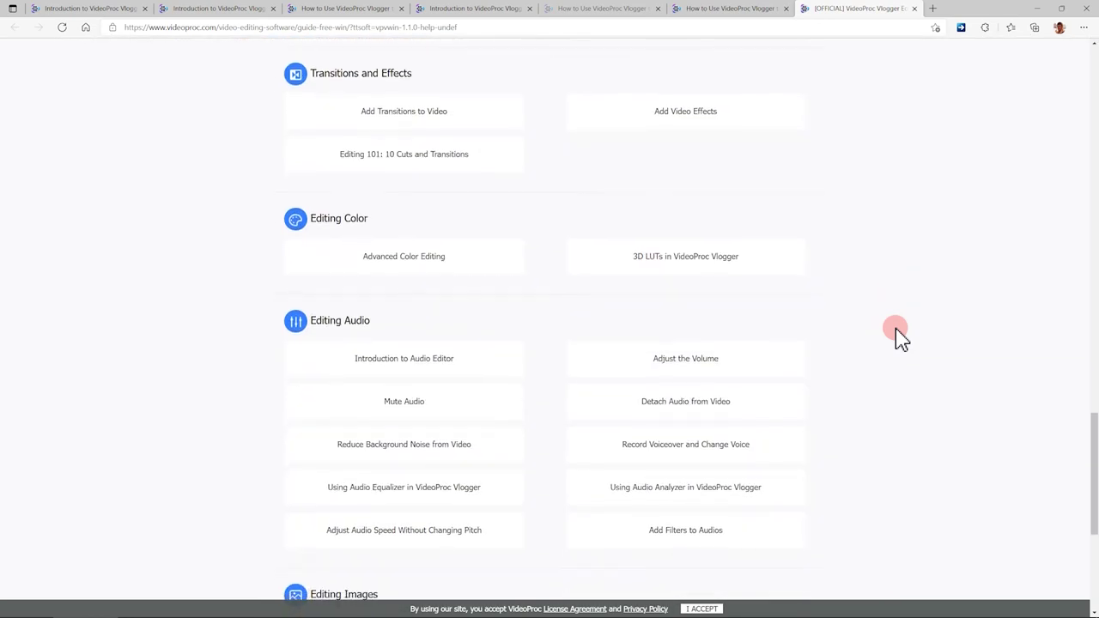
{"action": "scroll", "coordinate": [895, 328], "scroll_direction": "down", "scroll_amount": 5}
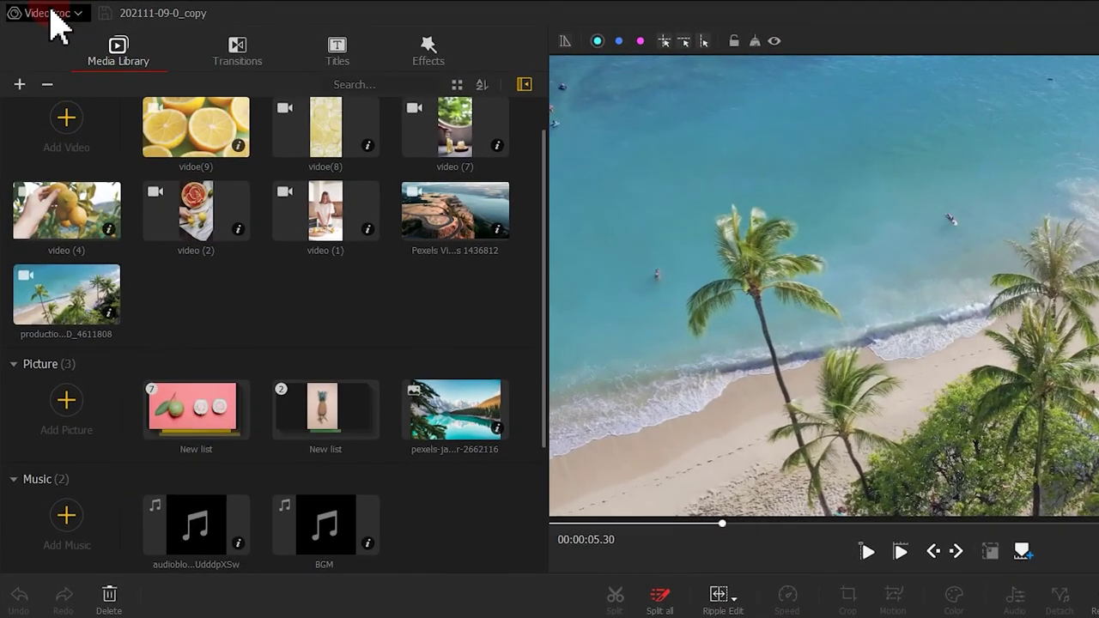
Show the keyboard Shortcuts list from the VideoProc main menu.
{"action": "left_click", "coordinate": [27, 7]}
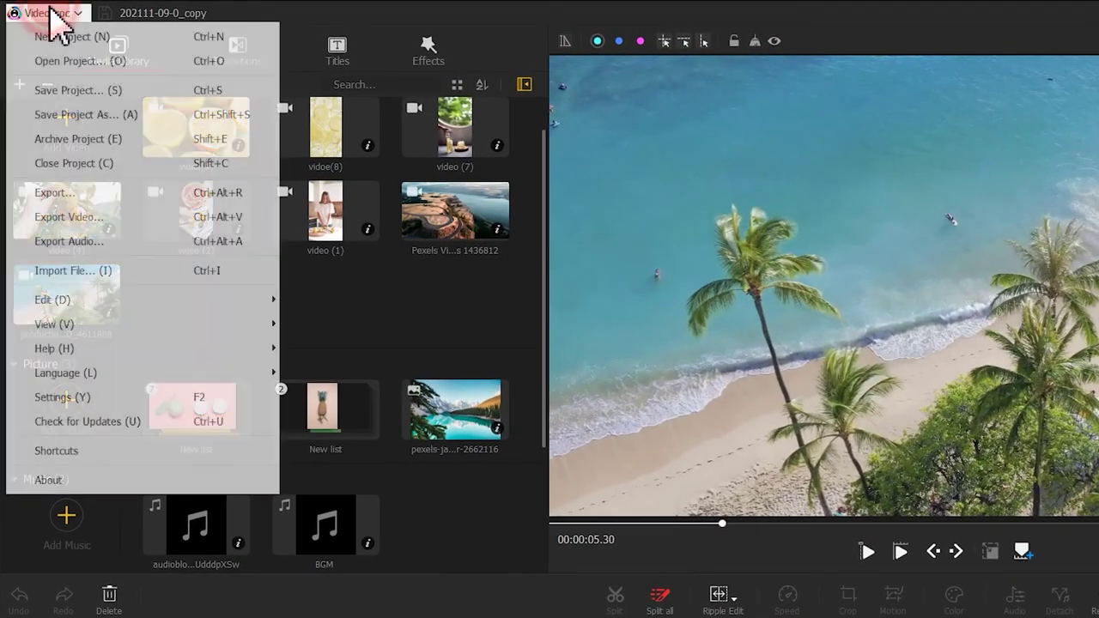
{"action": "left_click", "coordinate": [108, 324]}
{"action": "left_click", "coordinate": [118, 414]}
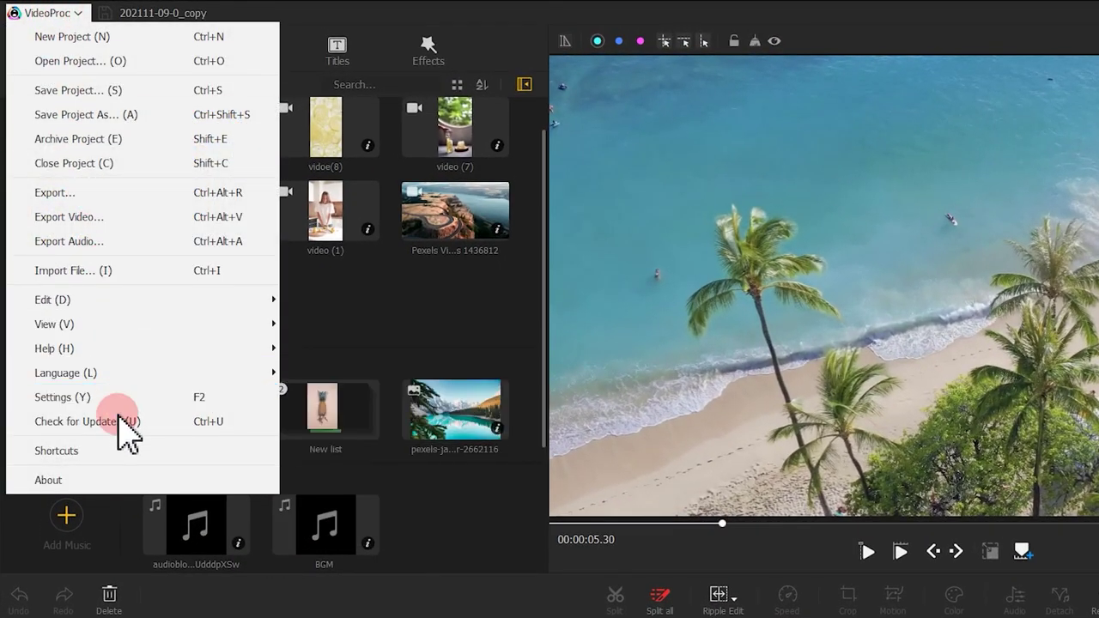
{"action": "left_click", "coordinate": [123, 449]}
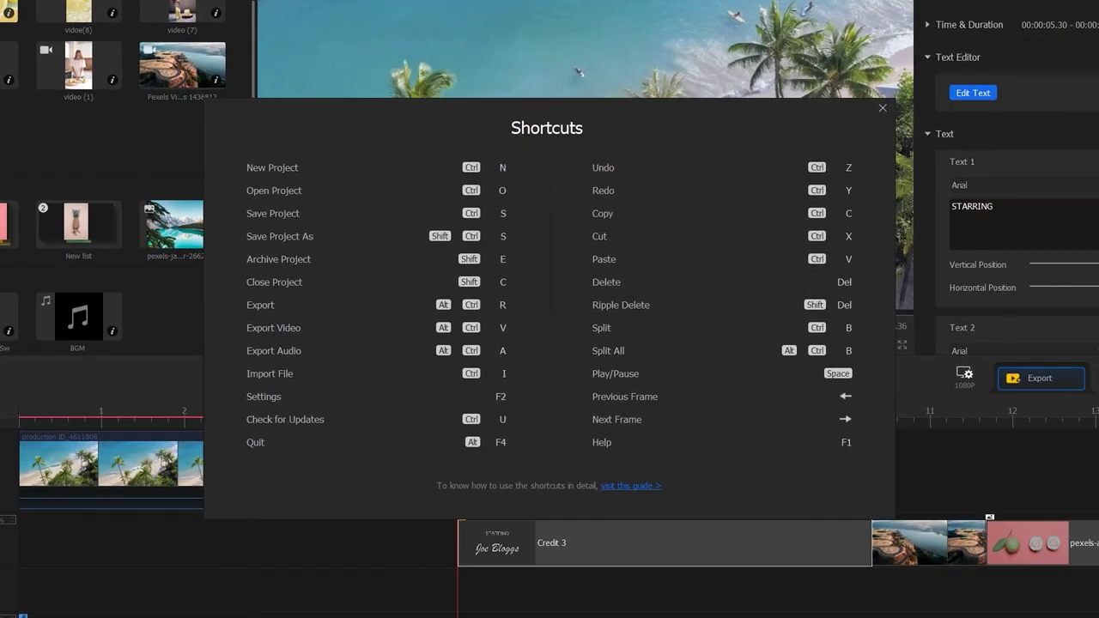